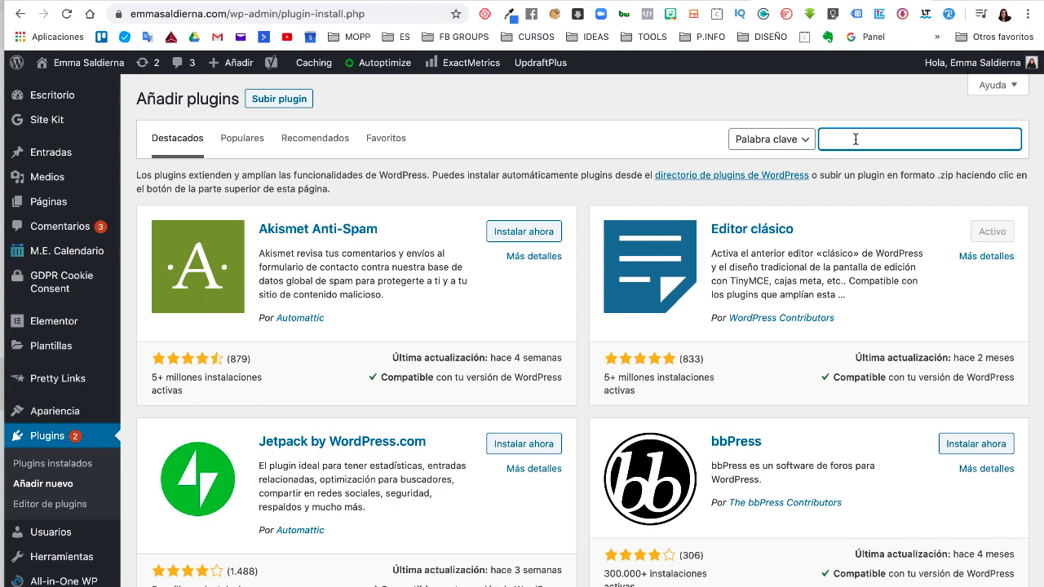
# Step: Search for the Join.chat plugin, then install and activate it
pyautogui.write('Join.chat')
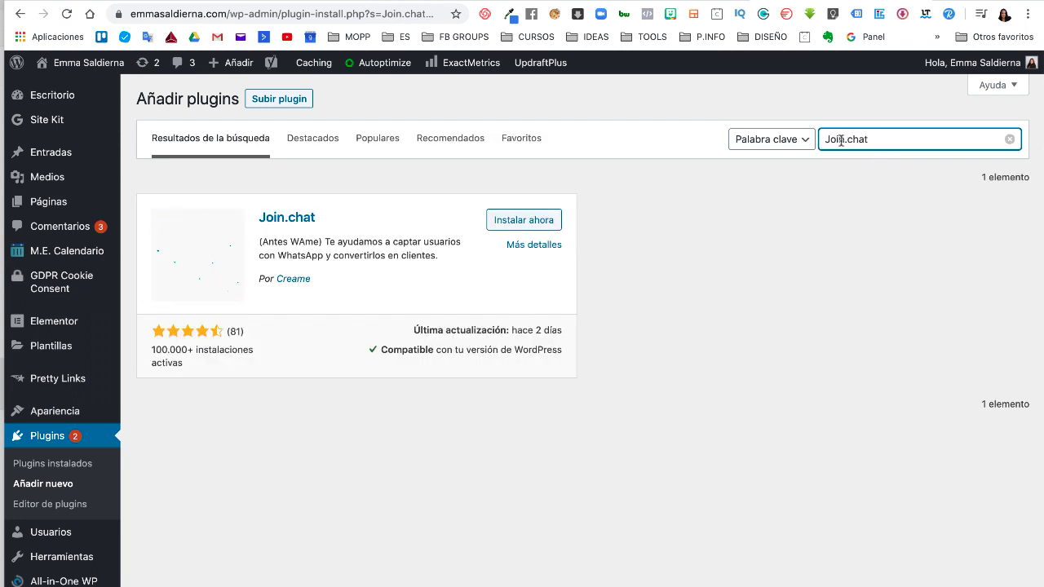
pyautogui.click(517, 226)
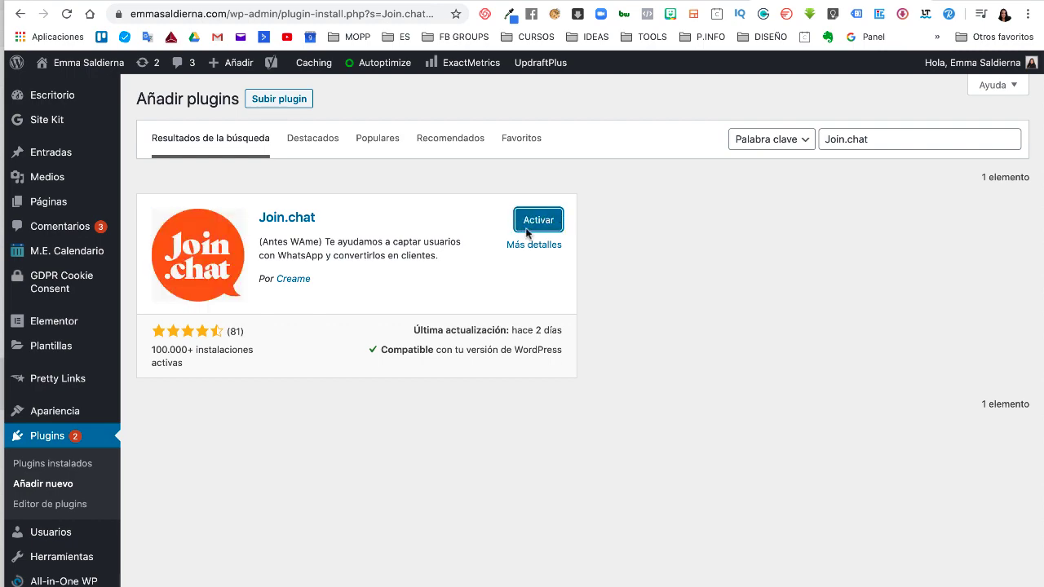
pyautogui.click(545, 223)
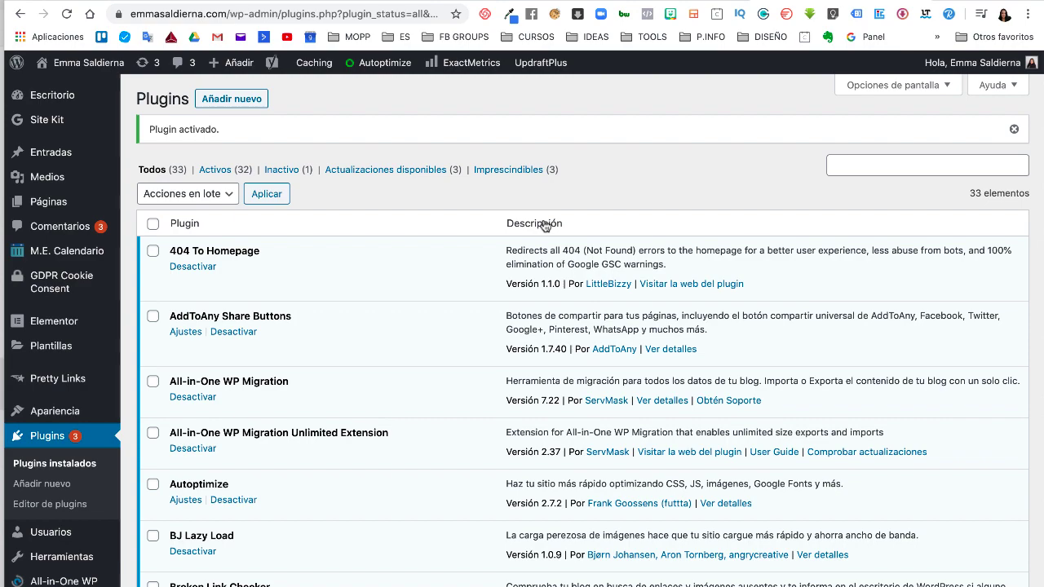
# Step: Open the Join.chat settings page and its phone country-code list
pyautogui.scroll(-5, 98, 500)
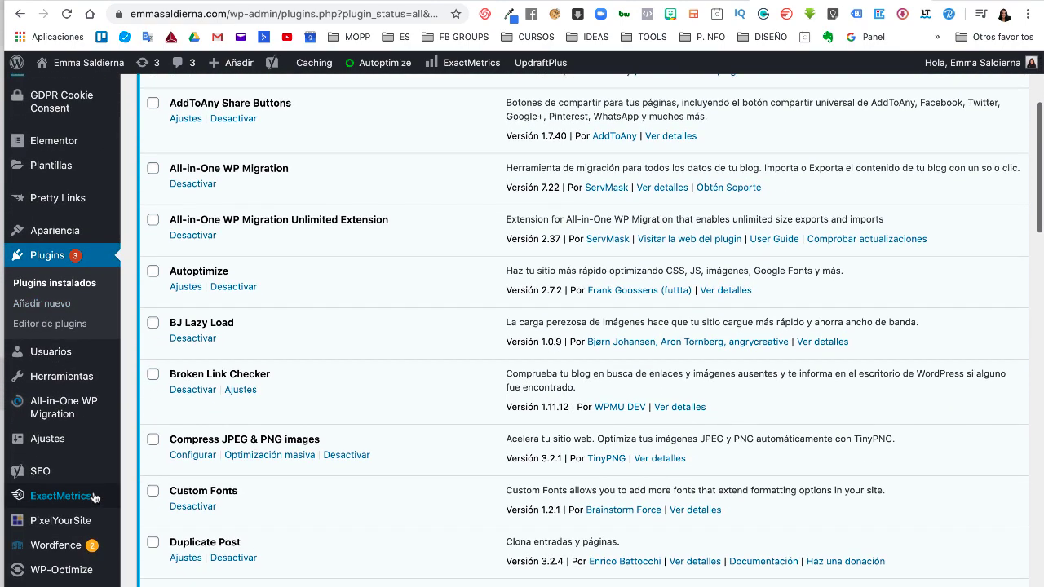
pyautogui.moveTo(67, 439)
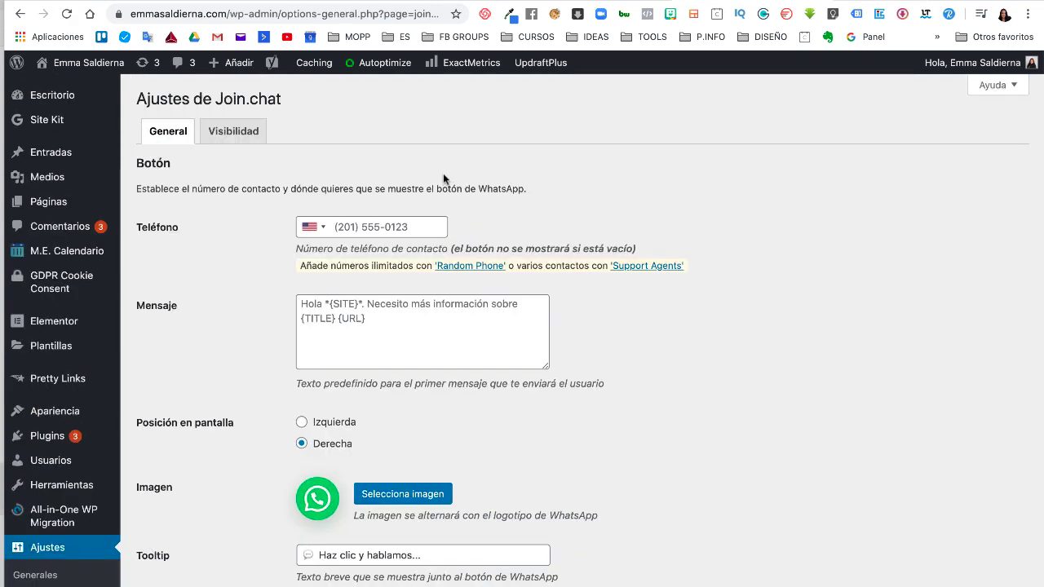
pyautogui.click(324, 232)
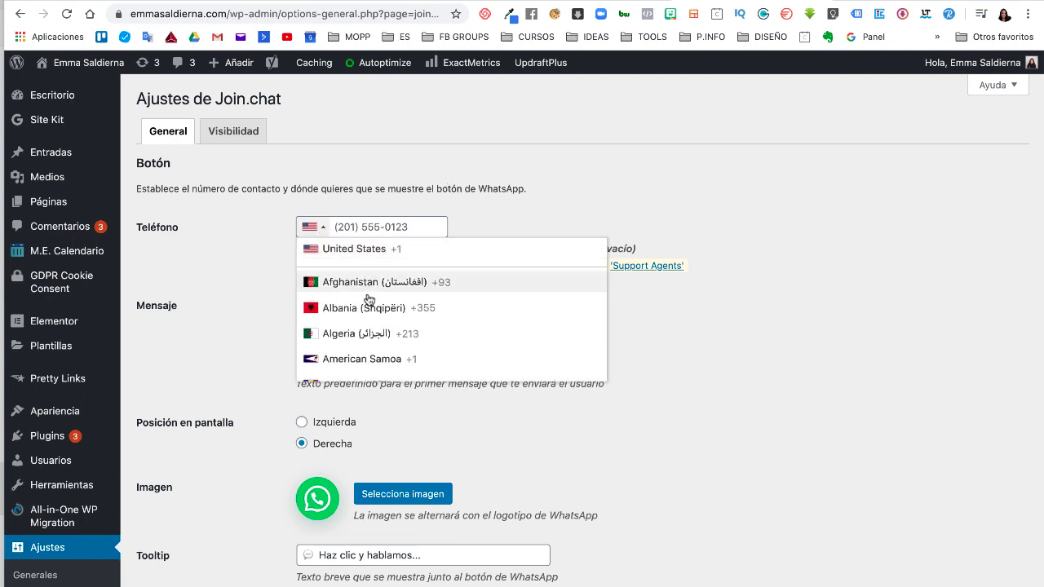
# Step: Enter the contact phone number in the Teléfono field, keeping the United States +1 code
pyautogui.click(373, 227)
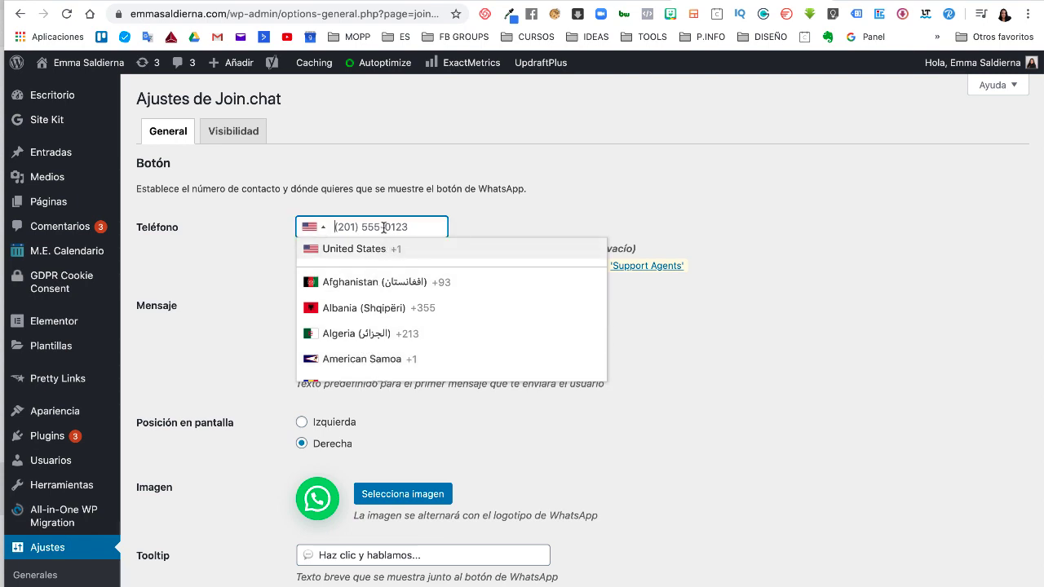
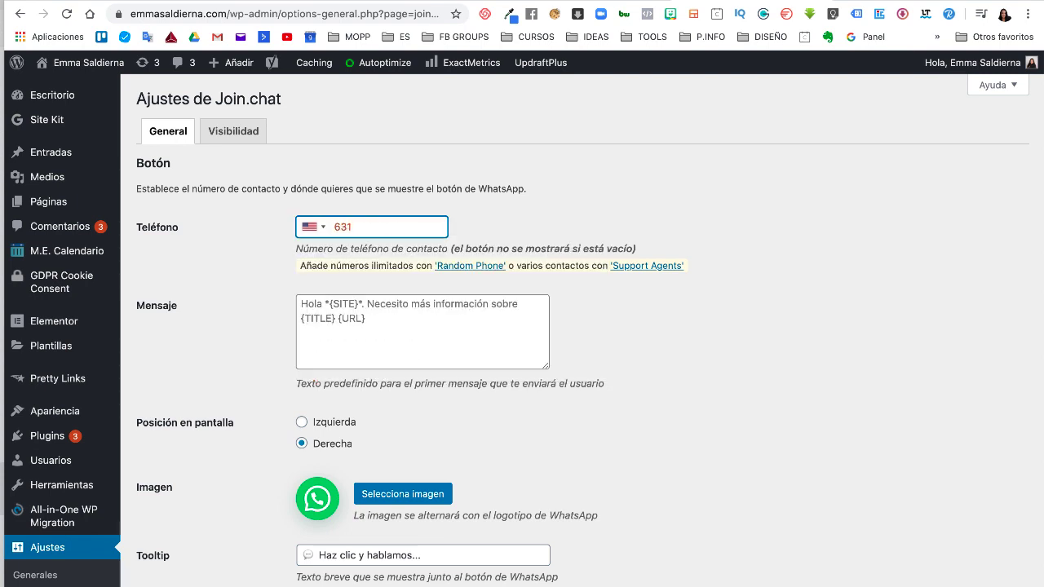
pyautogui.press('Tab')
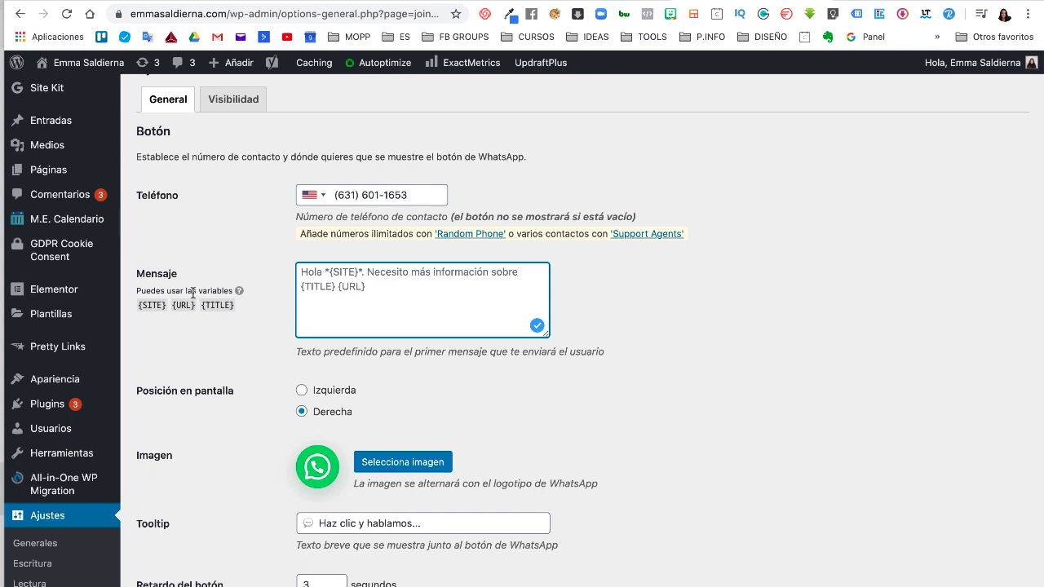
# Step: Type 'Hola,te escribo desde', insert the {URL} variable, then add 'quiero mas informacion'
pyautogui.doubleClick(155, 304)
pyautogui.click(280, 282)
pyautogui.write('Ho')
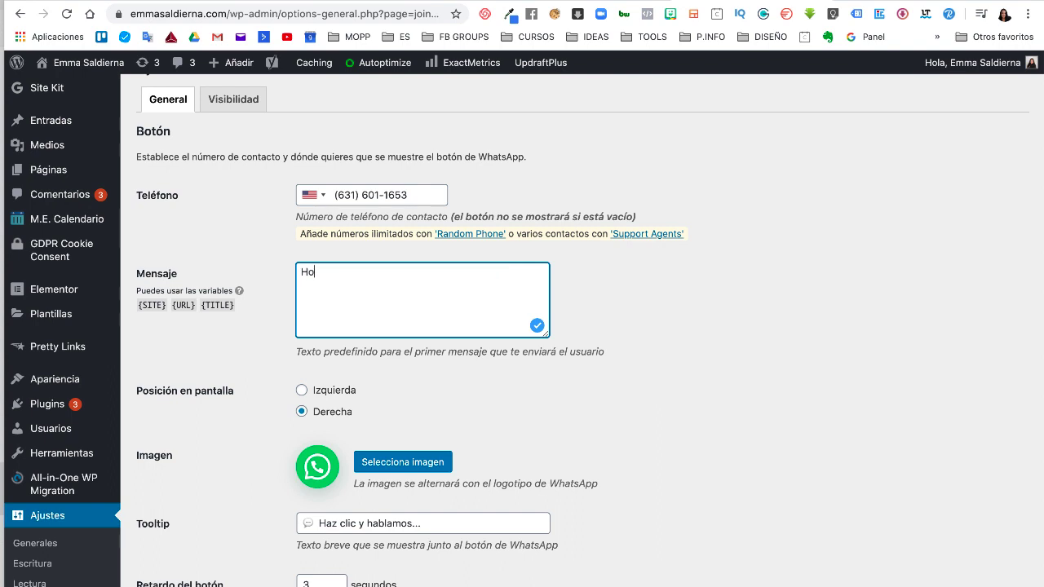
pyautogui.write('la,te escribo desde')
pyautogui.click(155, 305)
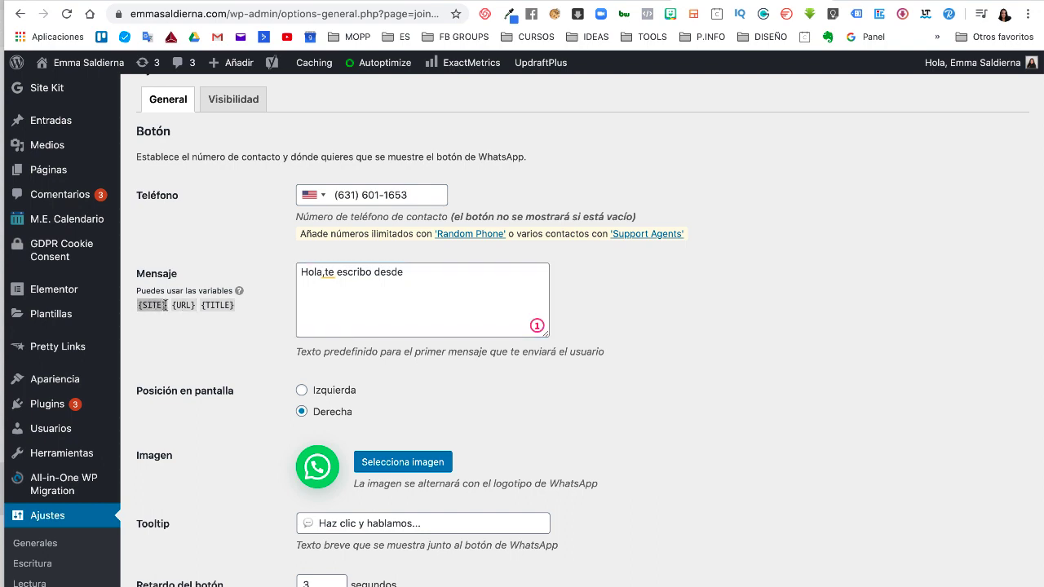
pyautogui.click(174, 306)
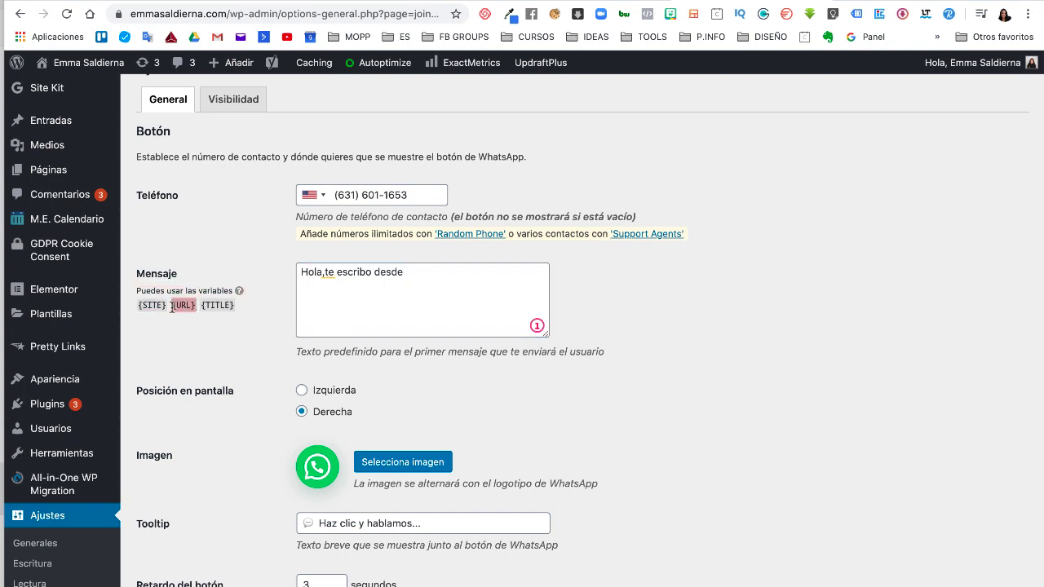
pyautogui.moveTo(172, 306); pyautogui.dragTo(441, 272)
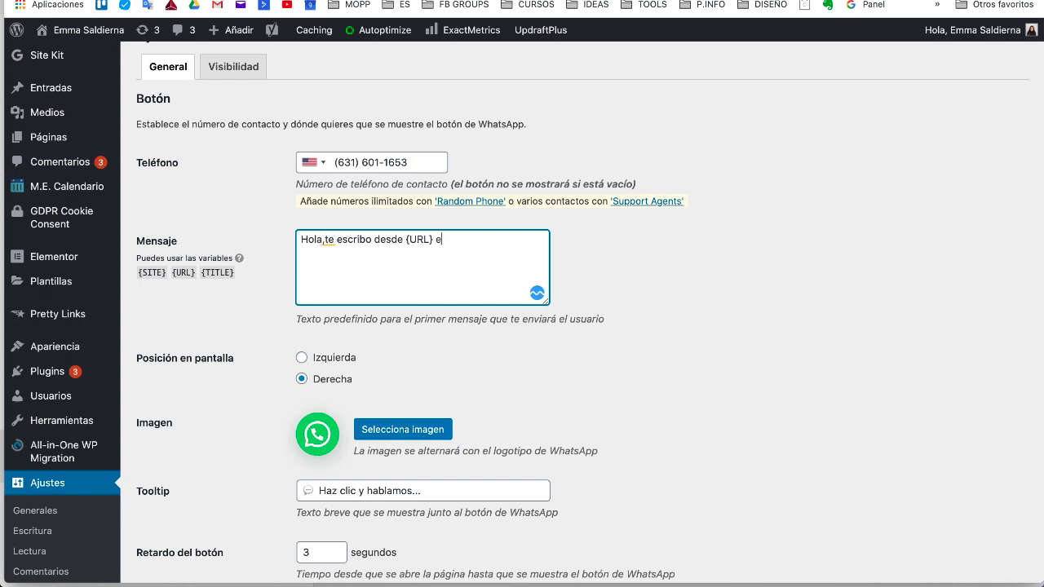
pyautogui.write('quiero mas informacion')
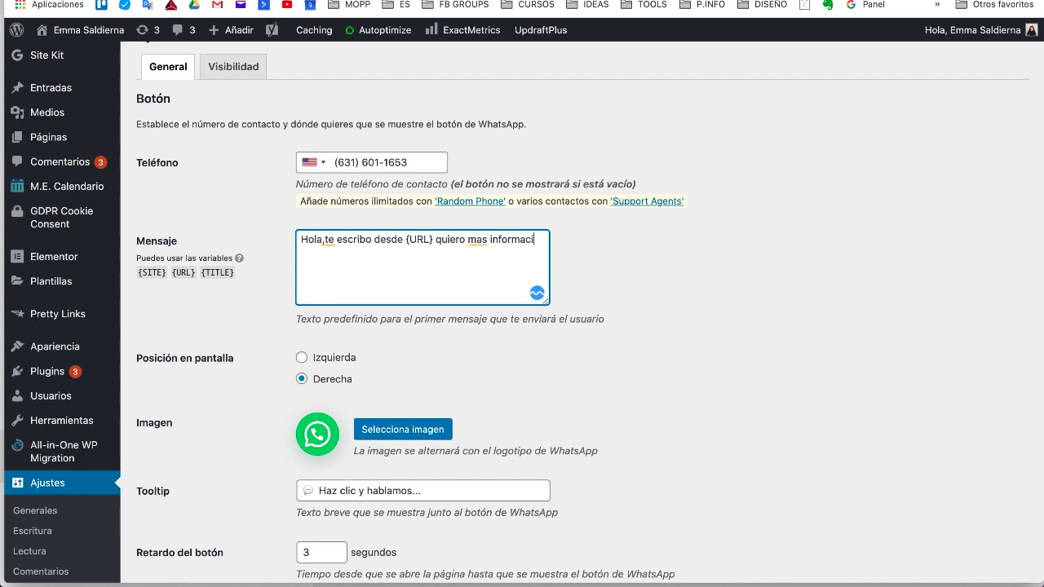
# Step: Accept spelling corrections changing 'mas' to 'más' and 'informacion' to 'información'
pyautogui.click(479, 241)
pyautogui.rightClick(479, 242)
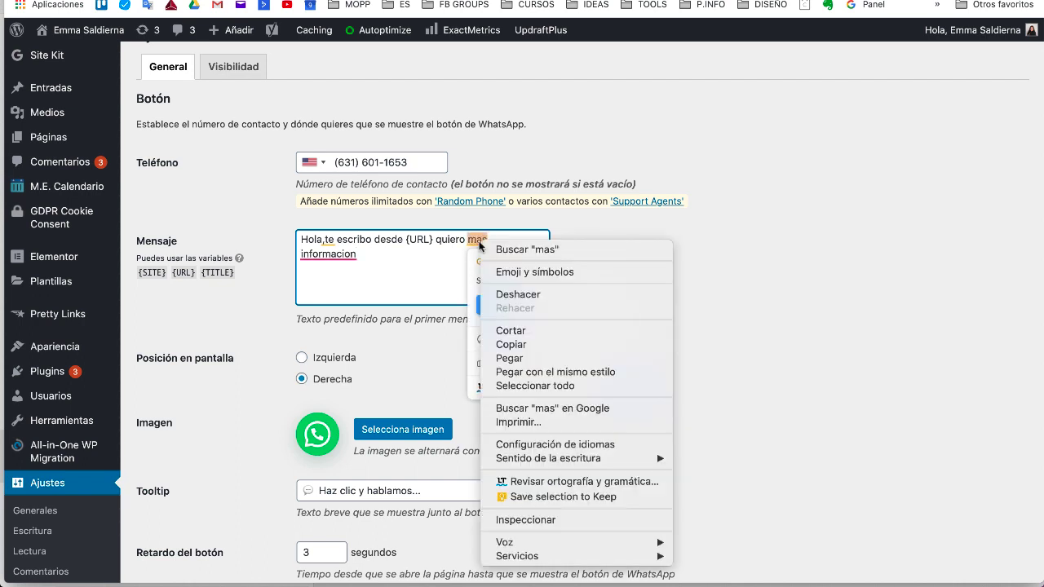
pyautogui.click(480, 245)
pyautogui.click(489, 306)
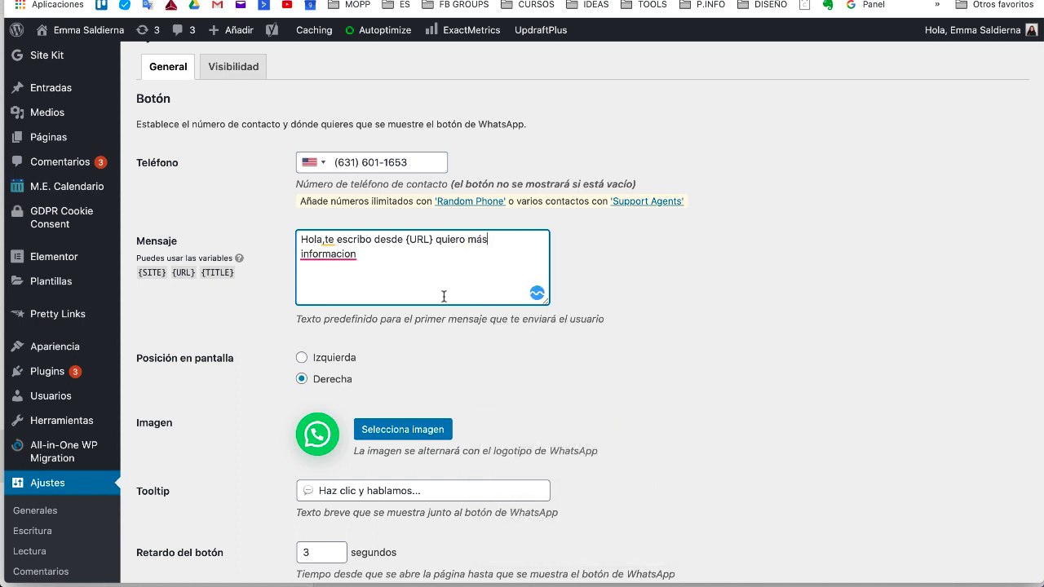
pyautogui.click(334, 255)
pyautogui.click(346, 320)
# Step: End the predefined message with a period and scroll to the bottom of the settings
pyautogui.write('.')
pyautogui.scroll(-2, 364, 388)
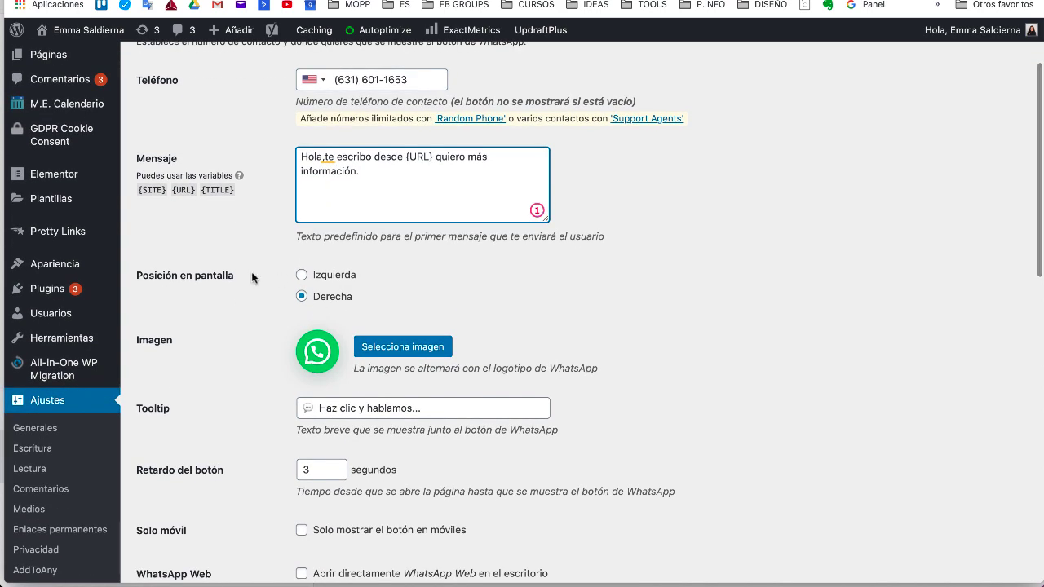
pyautogui.scroll(-2, 231, 327)
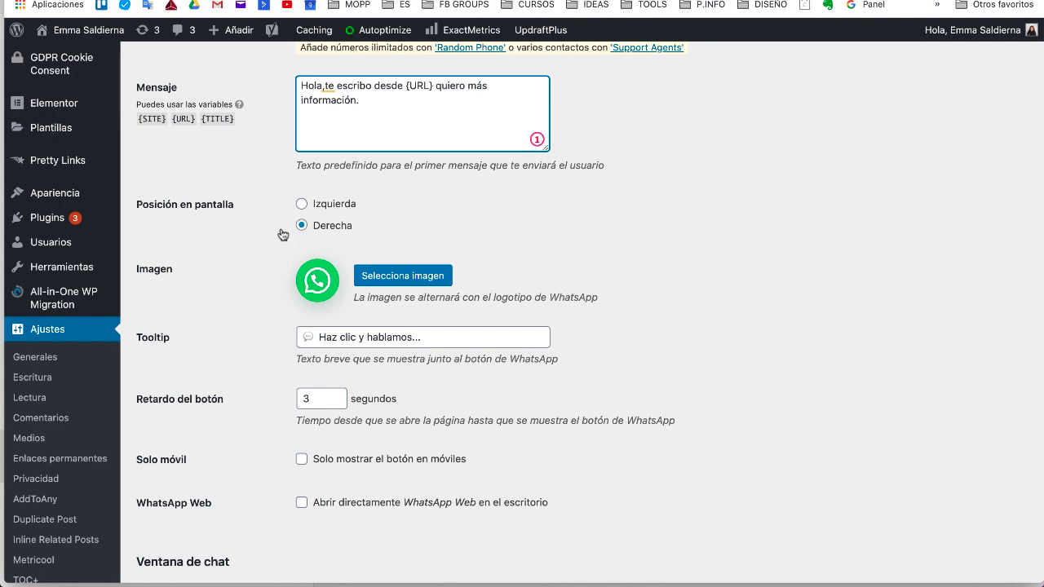
pyautogui.scroll(-2, 249, 291)
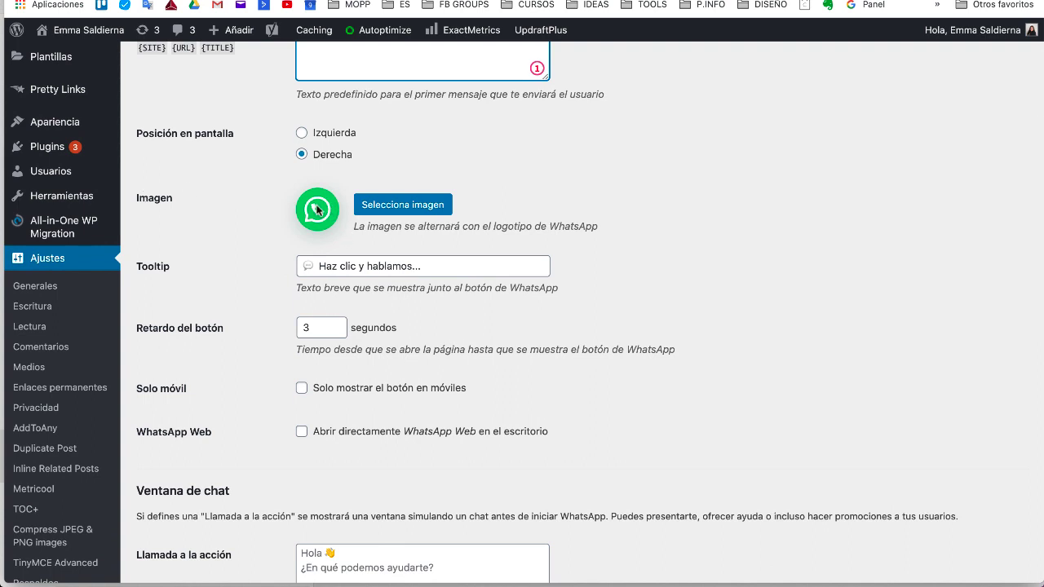
pyautogui.scroll(-1, 176, 242)
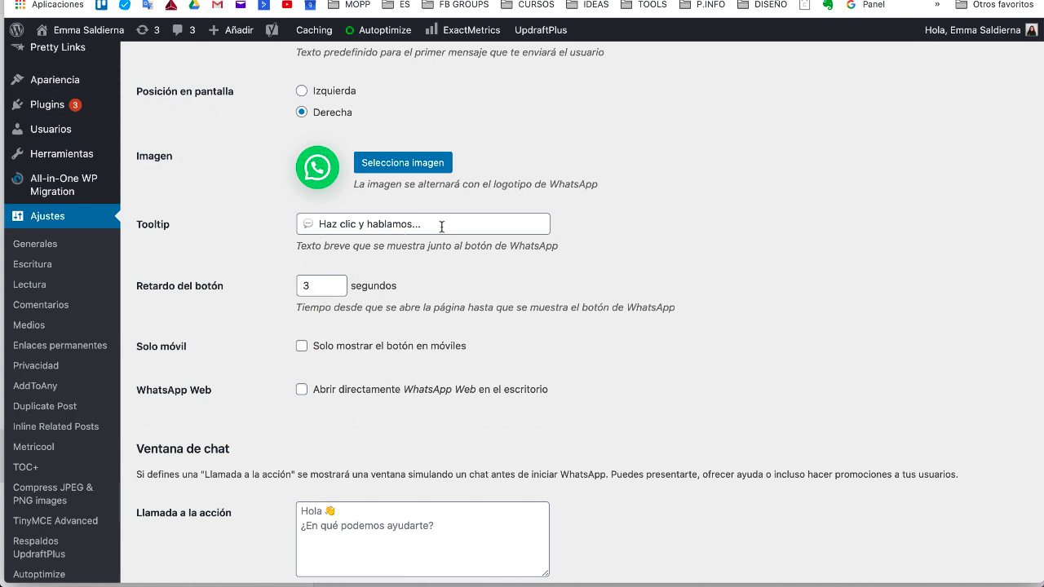
pyautogui.scroll(-1, 253, 295)
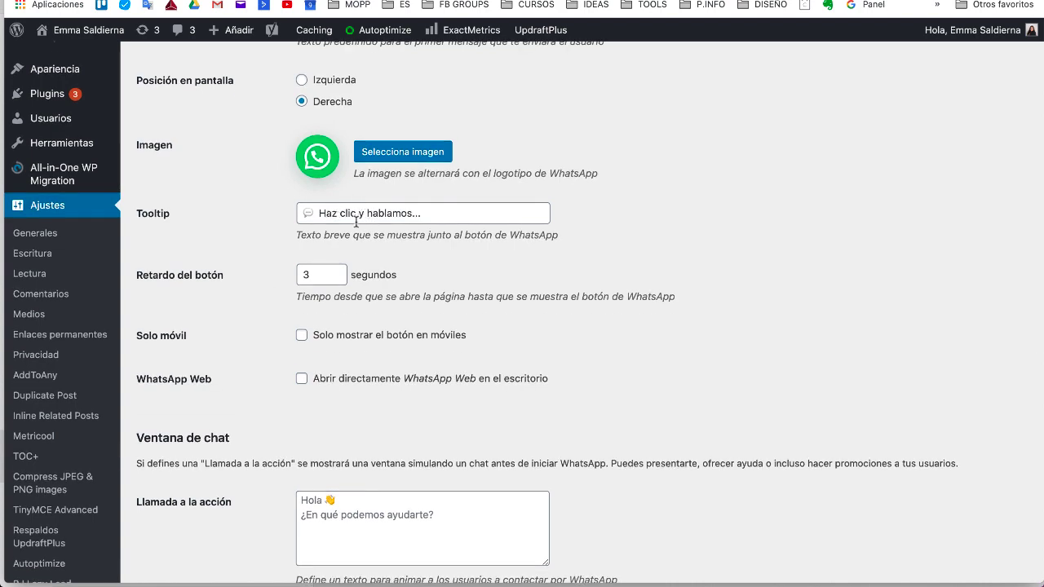
pyautogui.scroll(-2, 377, 356)
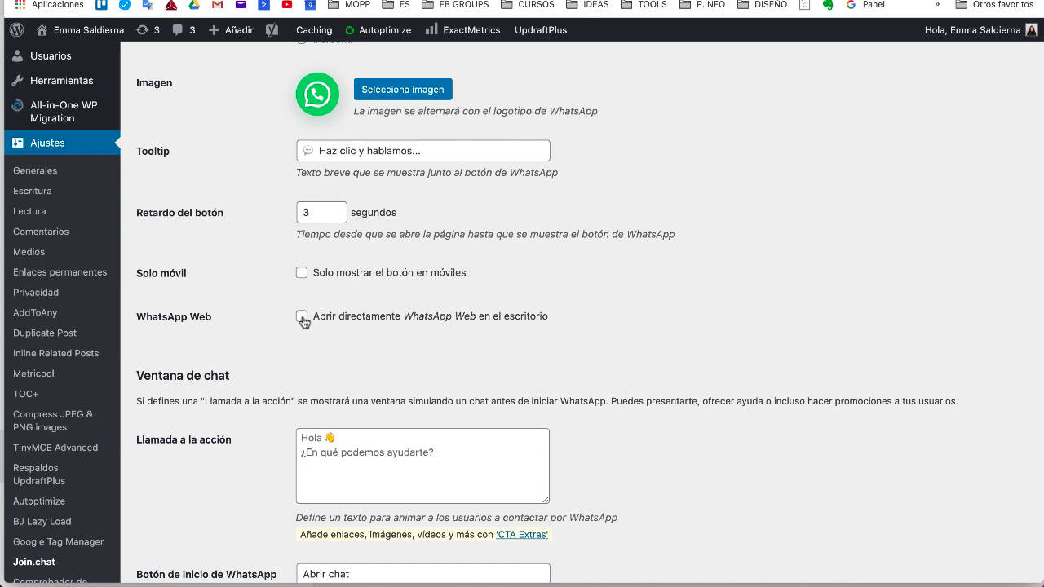
pyautogui.scroll(-4, 298, 362)
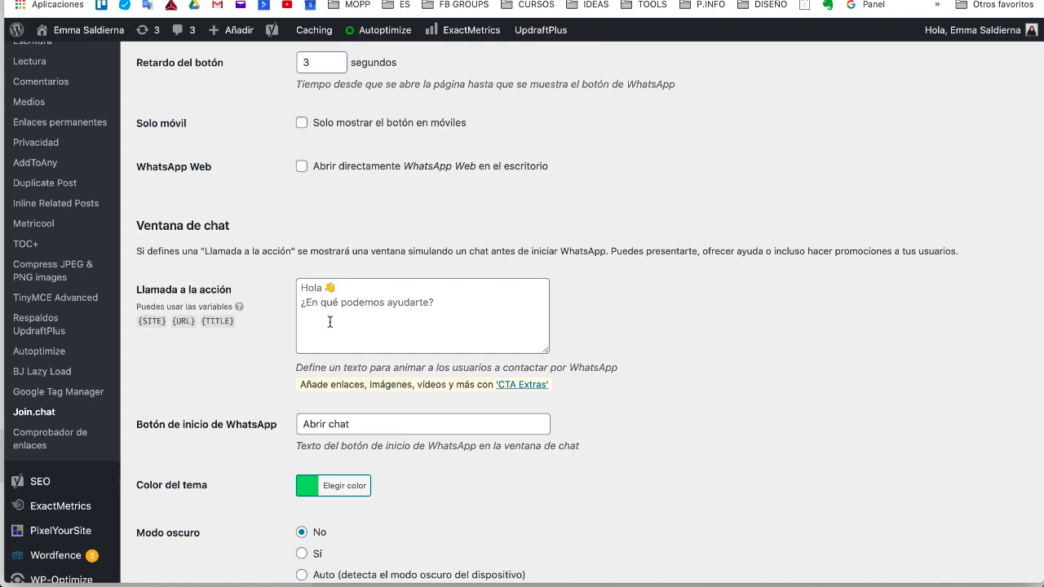
pyautogui.scroll(-4, 338, 286)
pyautogui.scroll(6, 346, 119)
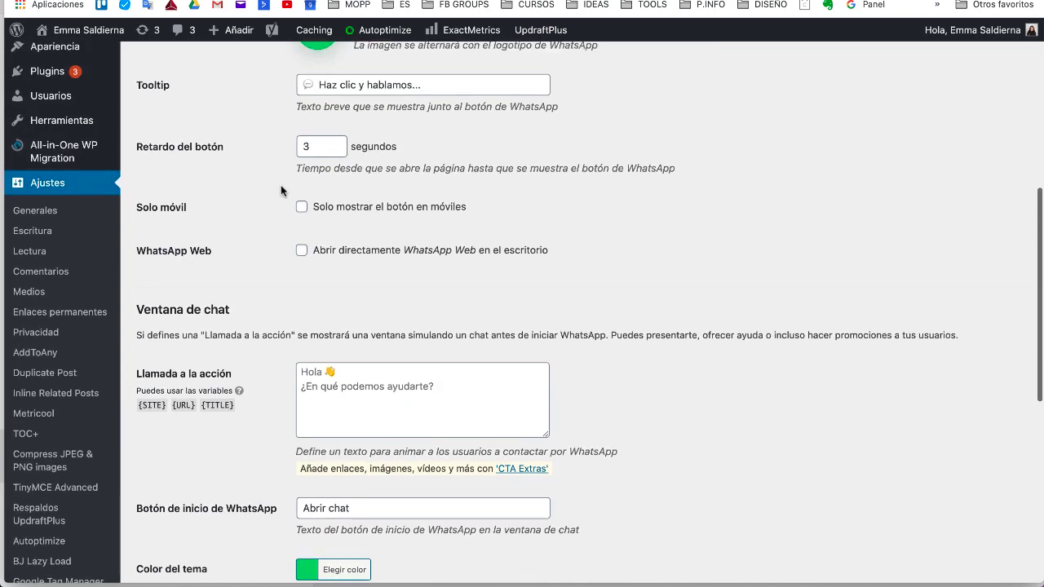
pyautogui.scroll(12, 306, 364)
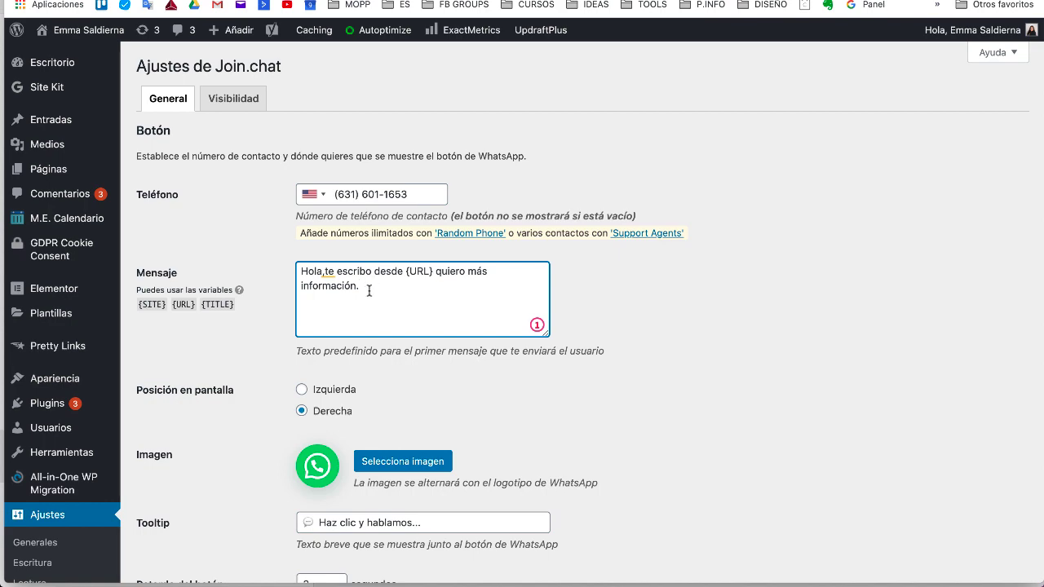
pyautogui.scroll(-3, 370, 293)
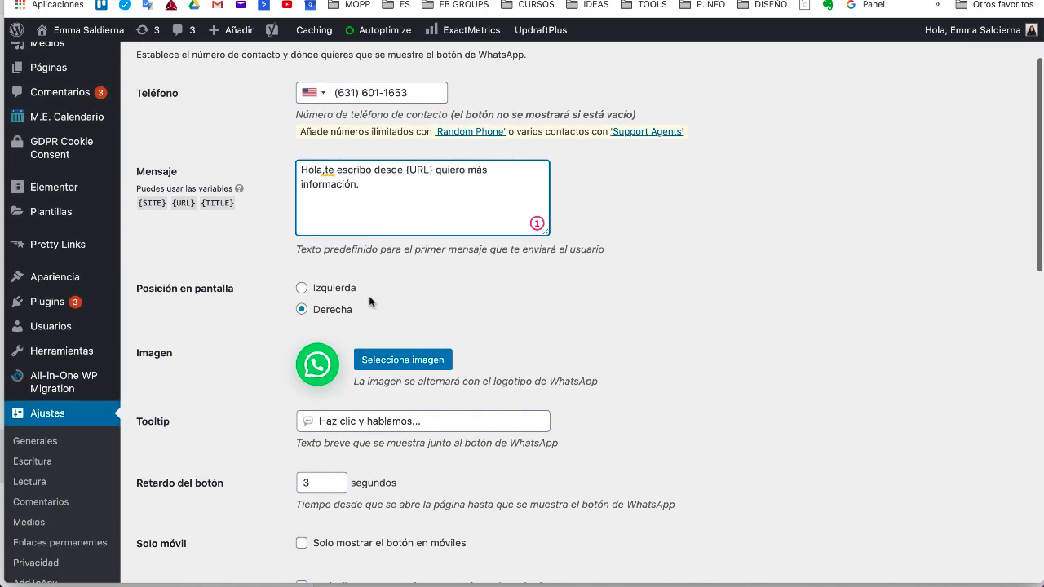
pyautogui.scroll(-5, 320, 387)
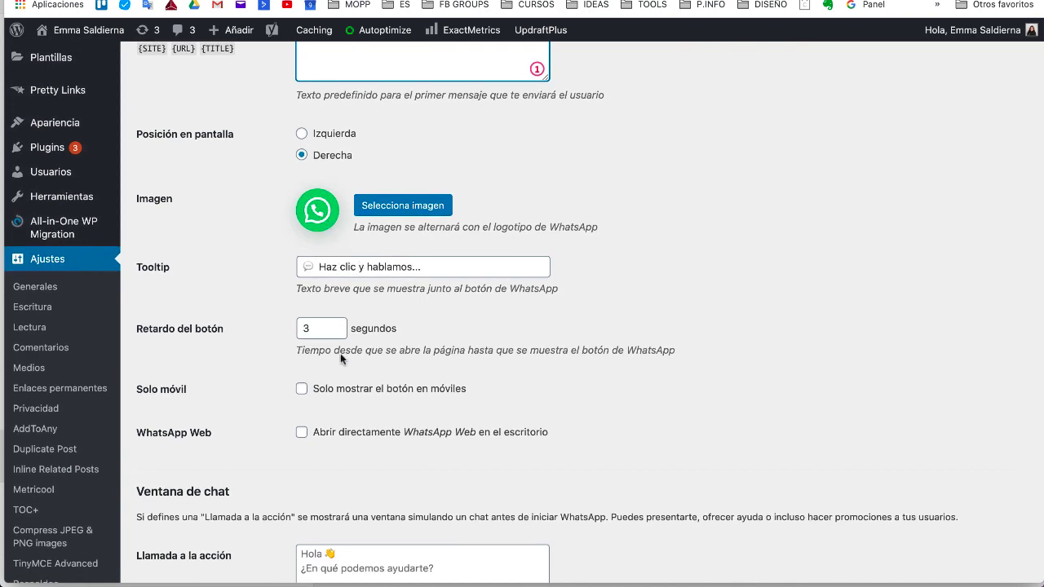
pyautogui.scroll(-2, 340, 353)
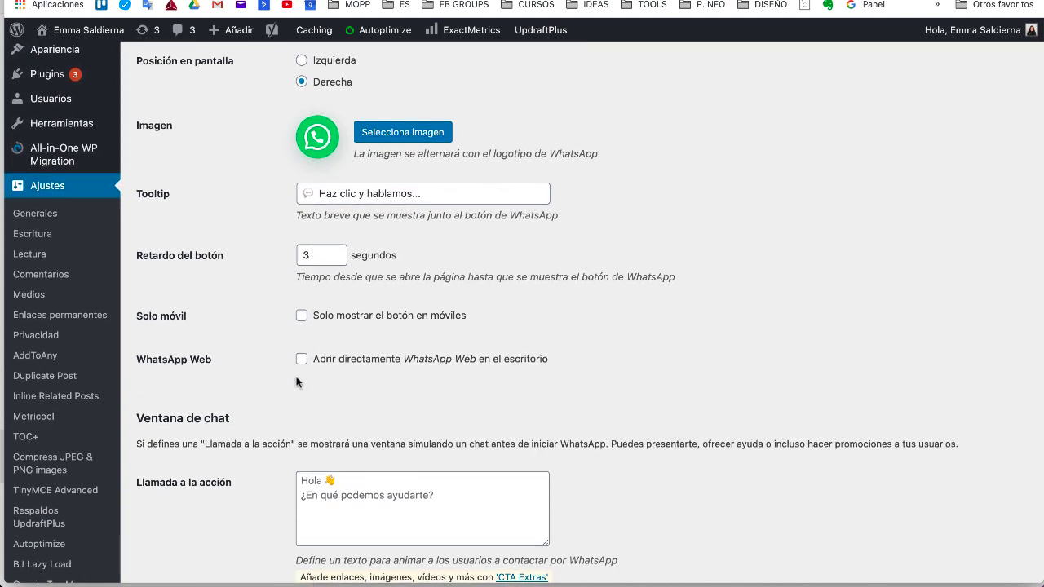
pyautogui.scroll(-10, 296, 382)
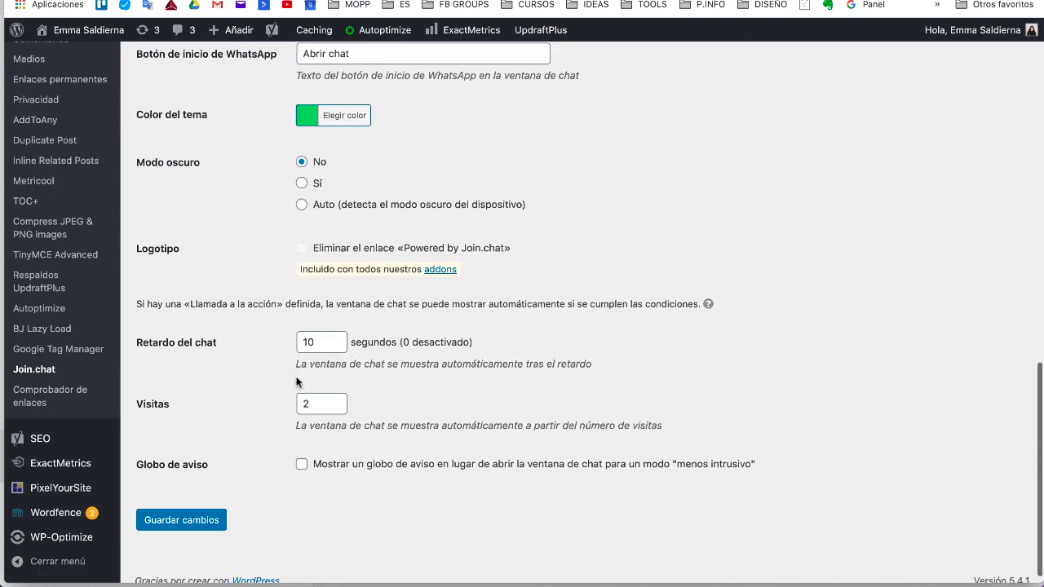
# Step: Save the Join.chat settings with Guardar cambios and open a new browser tab
pyautogui.click(178, 508)
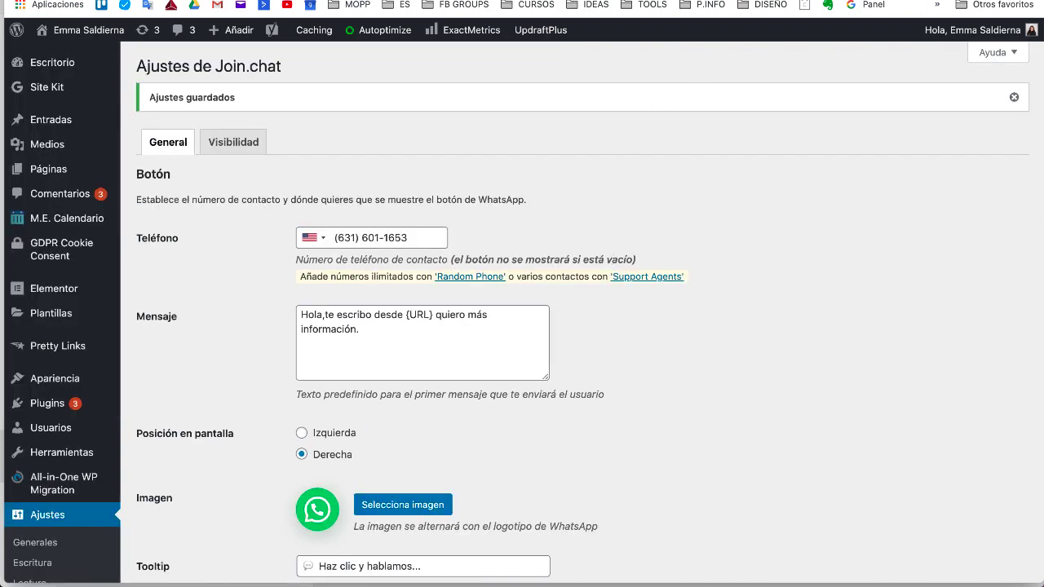
pyautogui.press('super+t')
pyautogui.click(1029, 2)
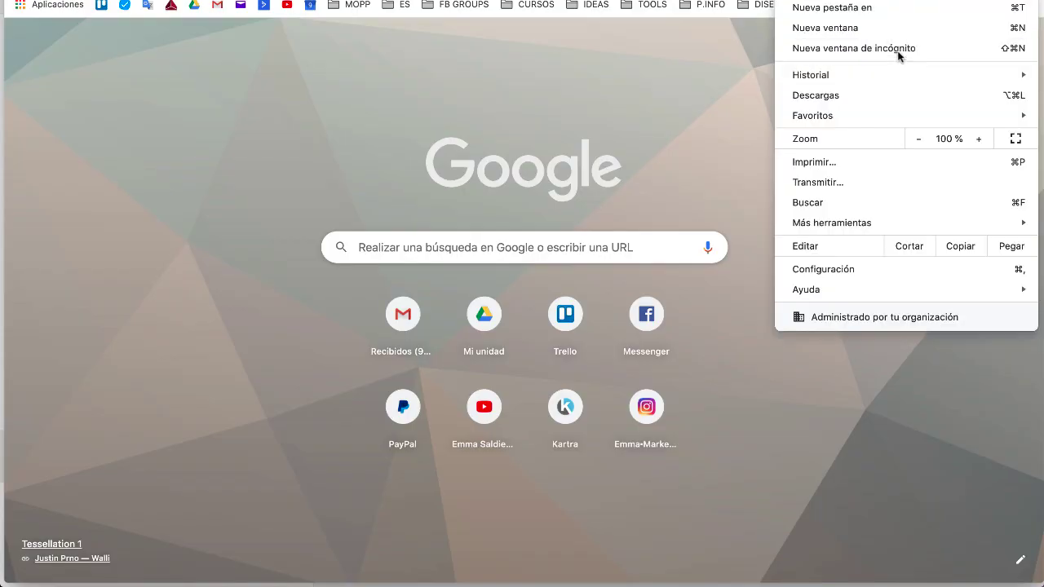
# Step: Load the live website in an incognito window and test its WhatsApp chat button
pyautogui.click(897, 52)
pyautogui.write('emma')
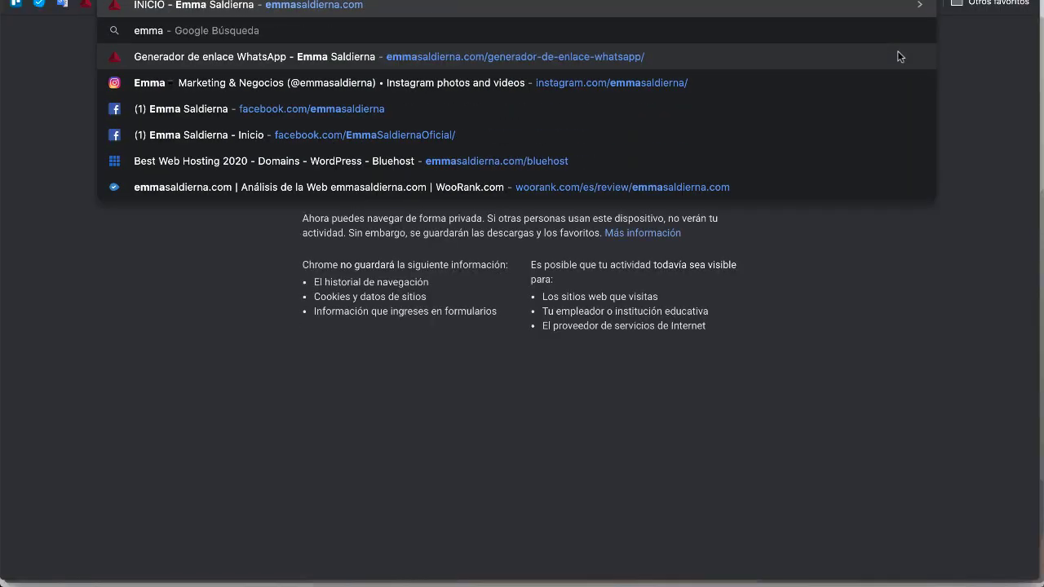
pyautogui.press('Return')
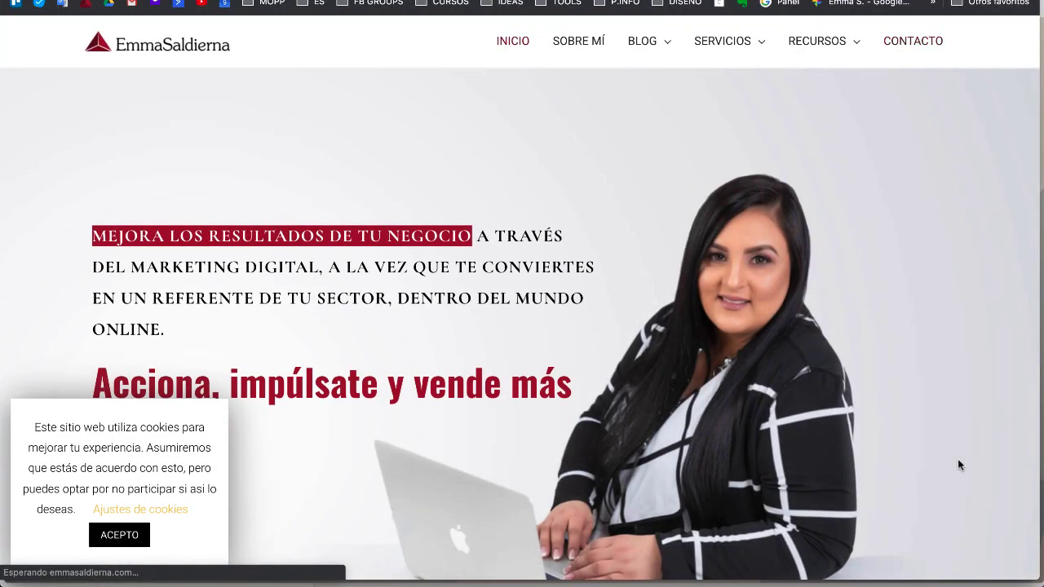
pyautogui.scroll(-5, 972, 369)
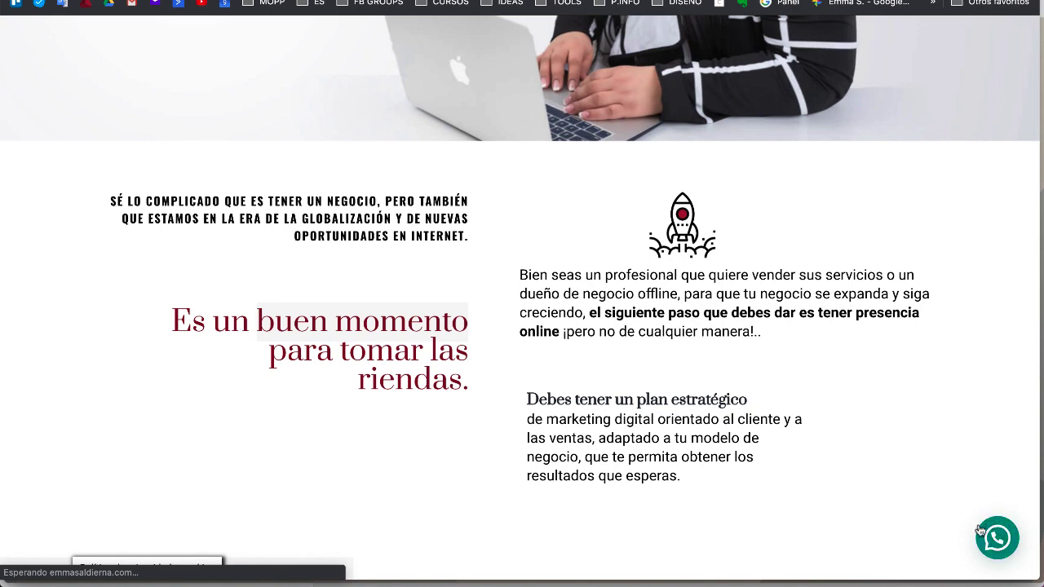
pyautogui.scroll(-1, 999, 540)
pyautogui.scroll(10, 999, 538)
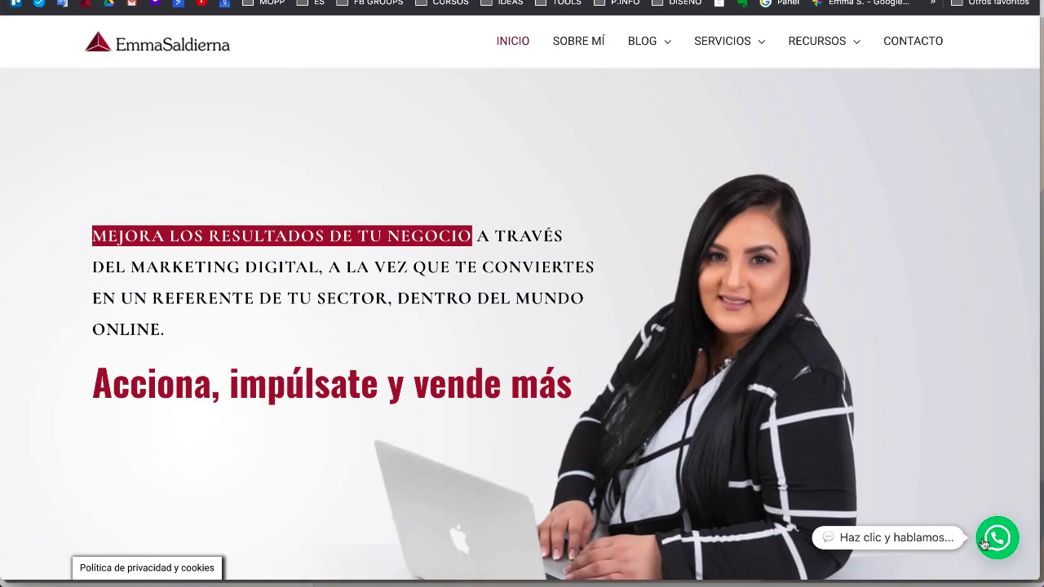
pyautogui.click(998, 537)
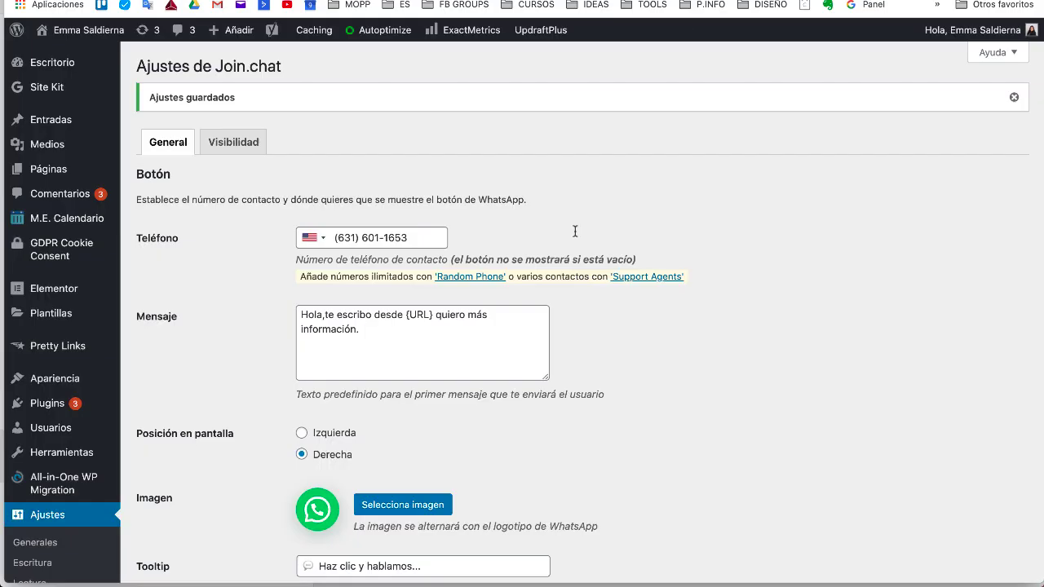
pyautogui.scroll(-10, 554, 314)
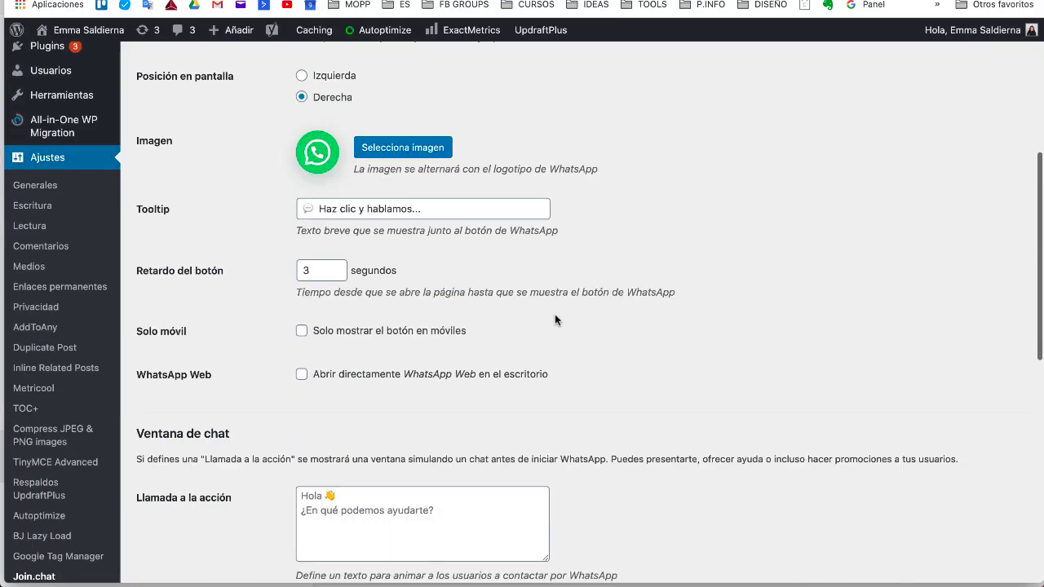
# Step: Replace the call-to-action text with 'Hola 👋' and a request for information about the services
pyautogui.scroll(-6, 555, 314)
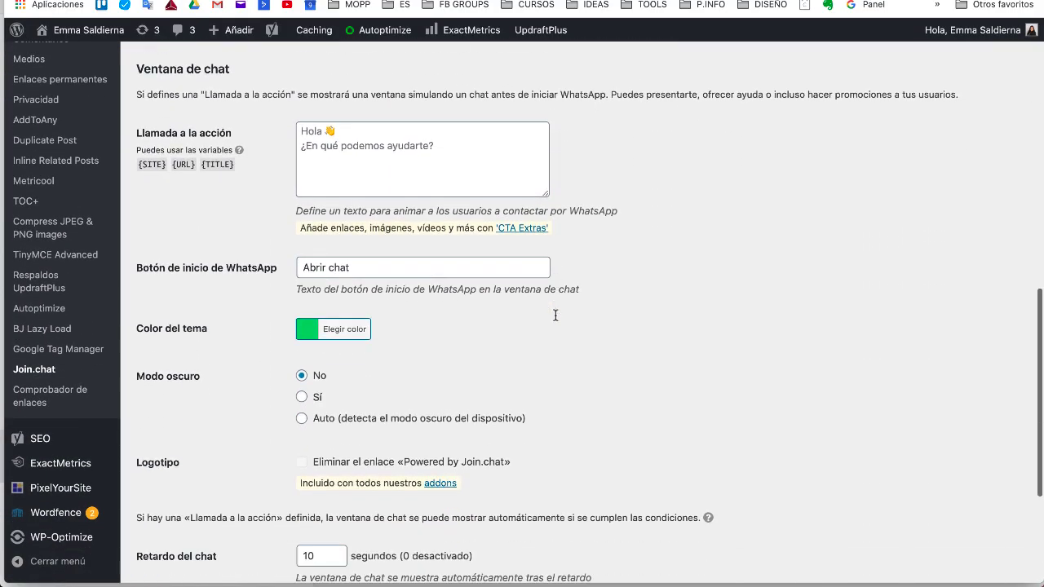
pyautogui.scroll(7, 555, 314)
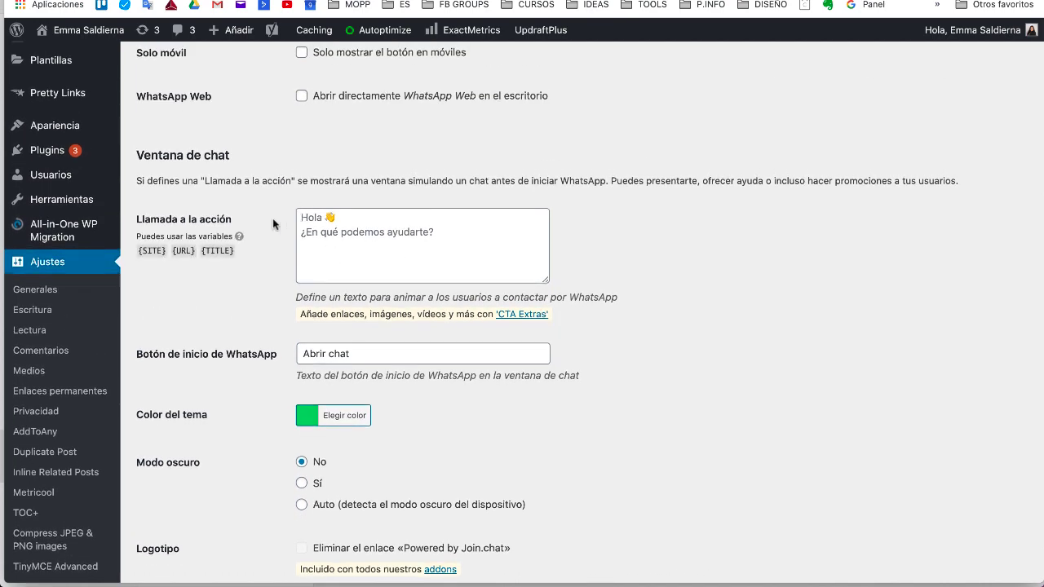
pyautogui.click(303, 219)
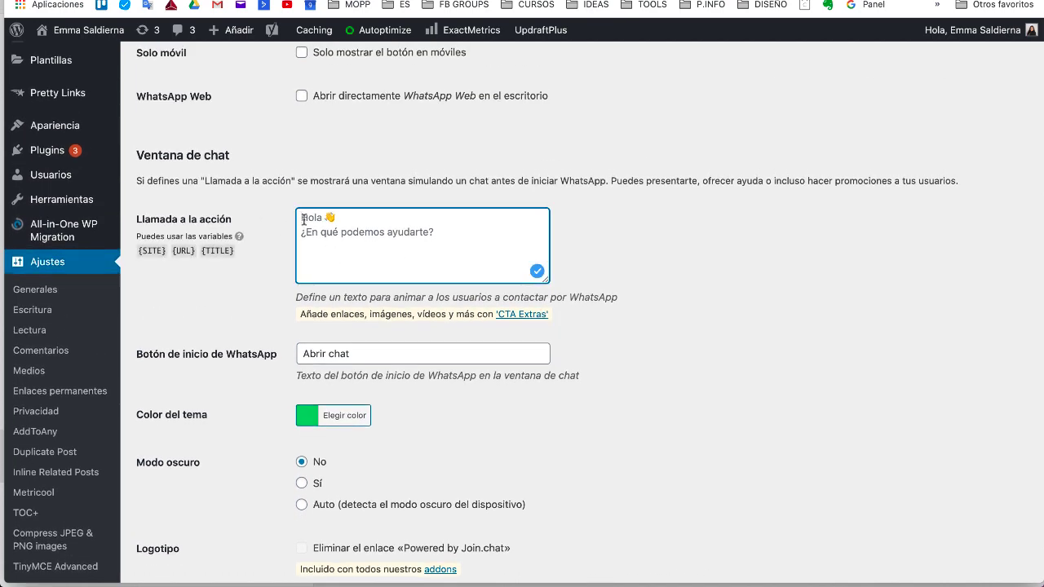
pyautogui.press('super+a')
pyautogui.write('Ho')
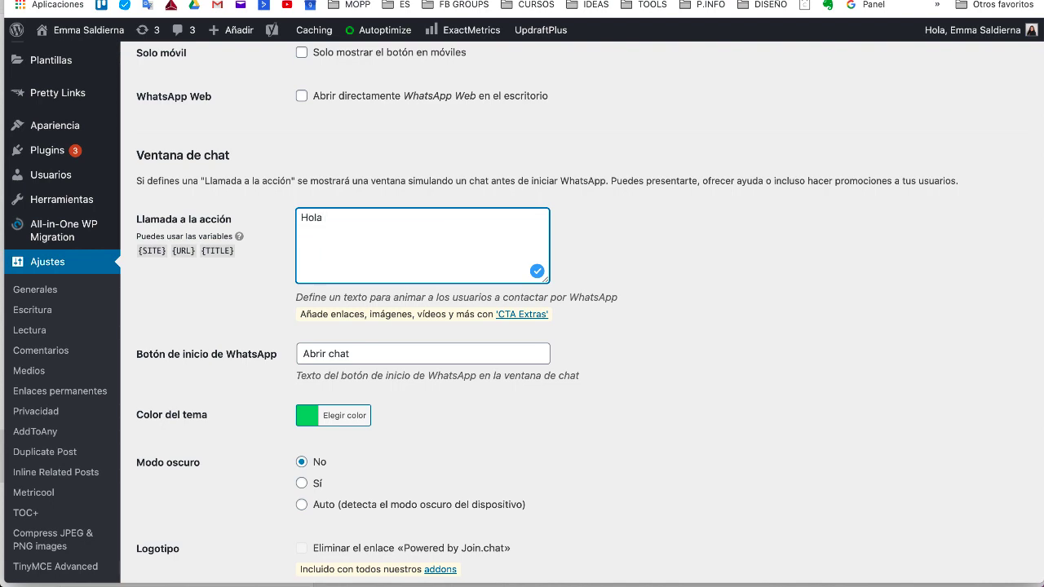
pyautogui.press('ctrl+super+space')
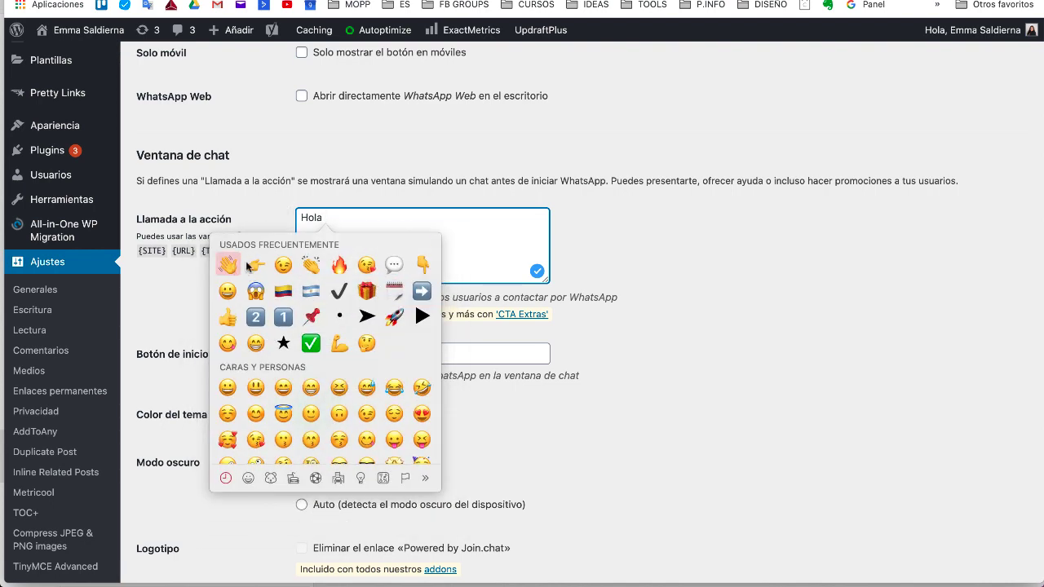
pyautogui.press('Escape')
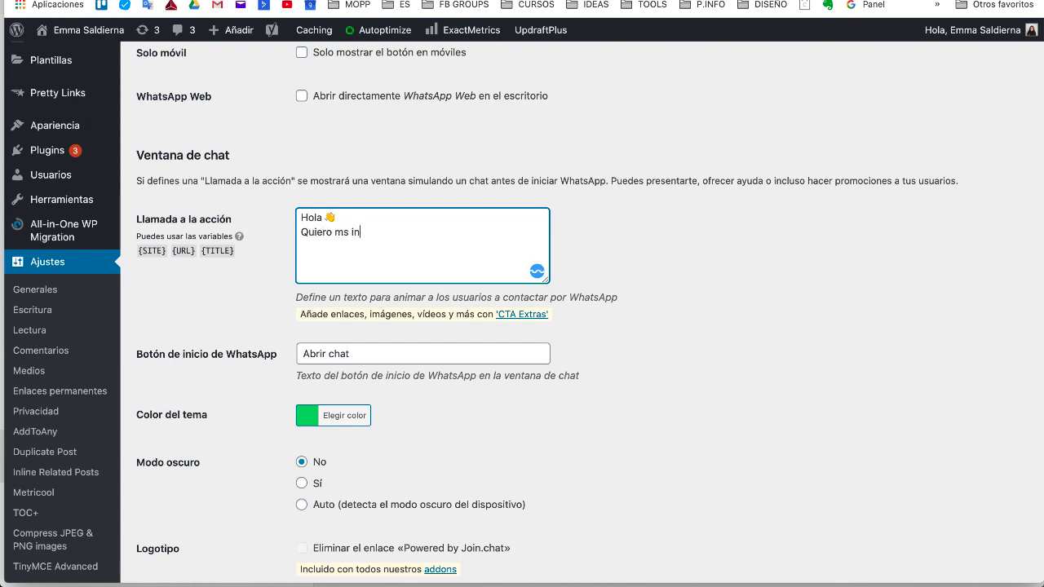
pyautogui.write('formacion de tus servicos')
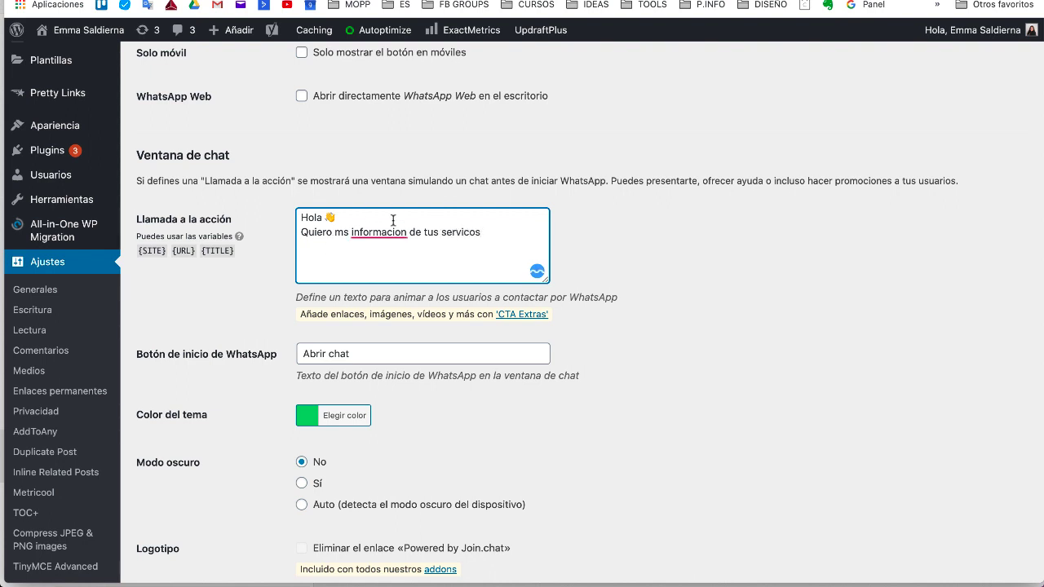
# Step: Correct 'información' and 'servicios' and append the {URL} variable to the greeting
pyautogui.rightClick(392, 231)
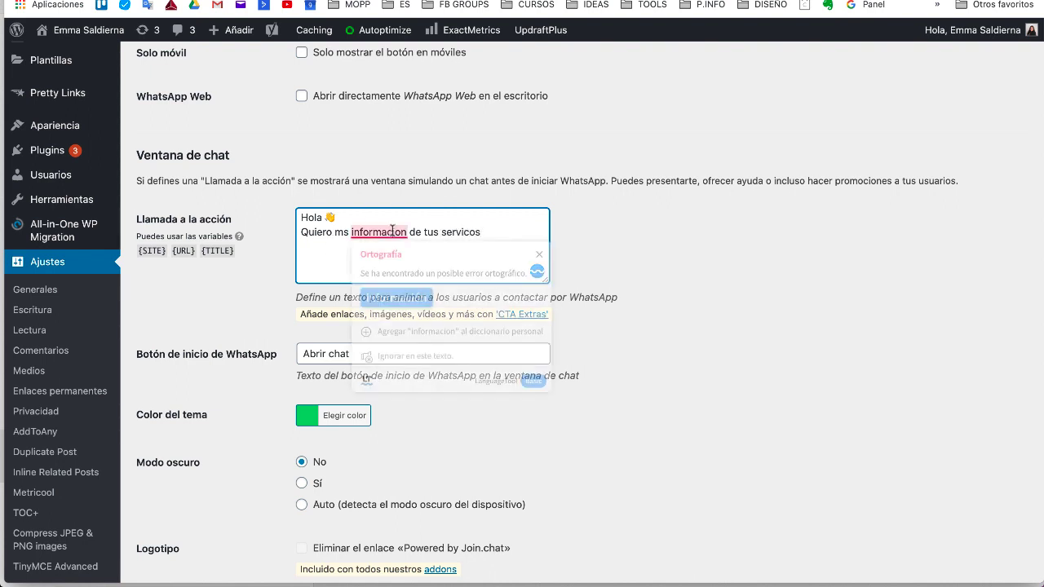
pyautogui.click(396, 297)
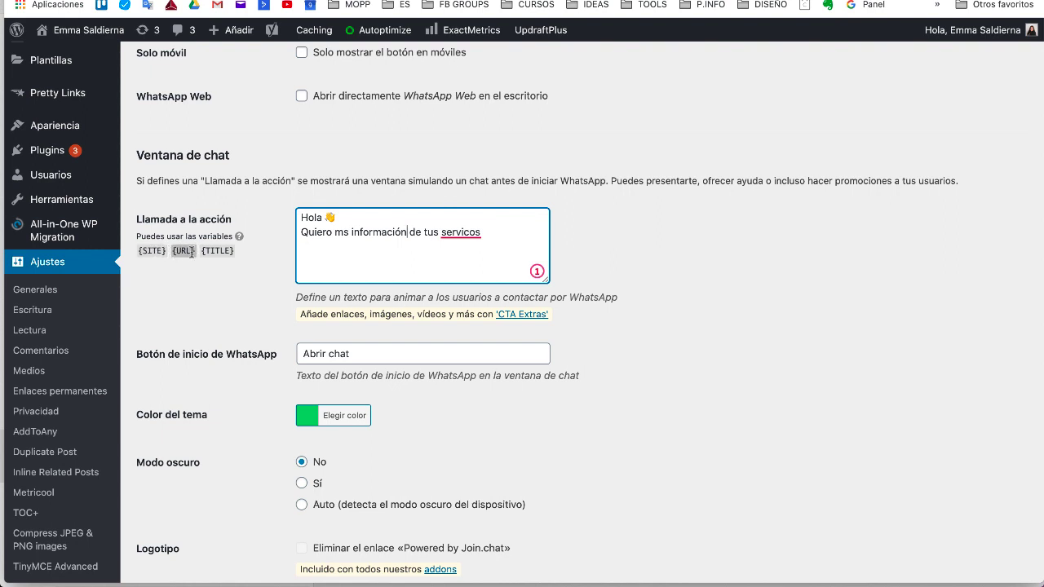
pyautogui.moveTo(195, 250); pyautogui.dragTo(171, 250)
pyautogui.press('super+c')
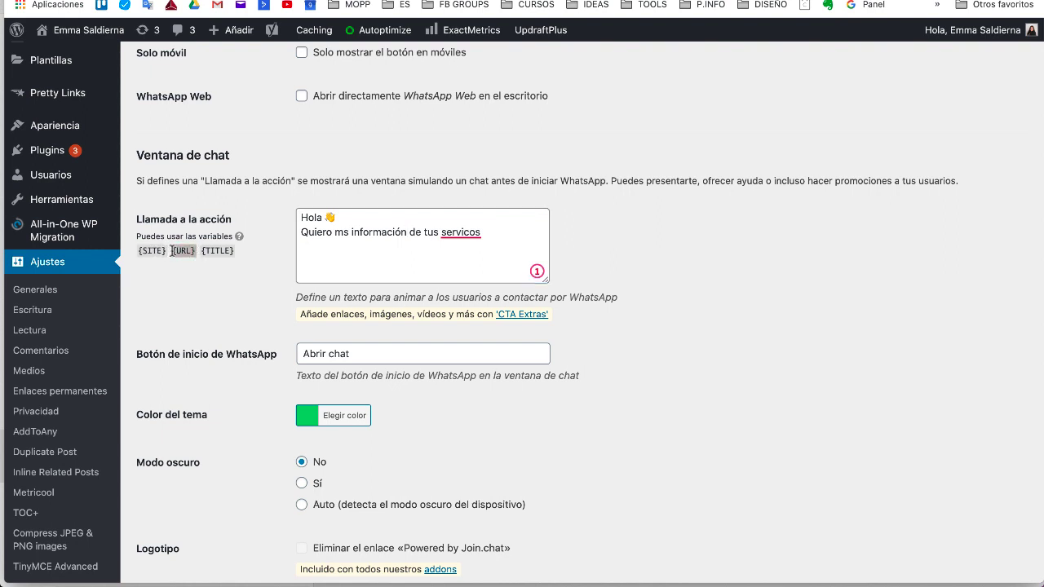
pyautogui.rightClick(464, 231)
pyautogui.click(458, 237)
pyautogui.click(459, 234)
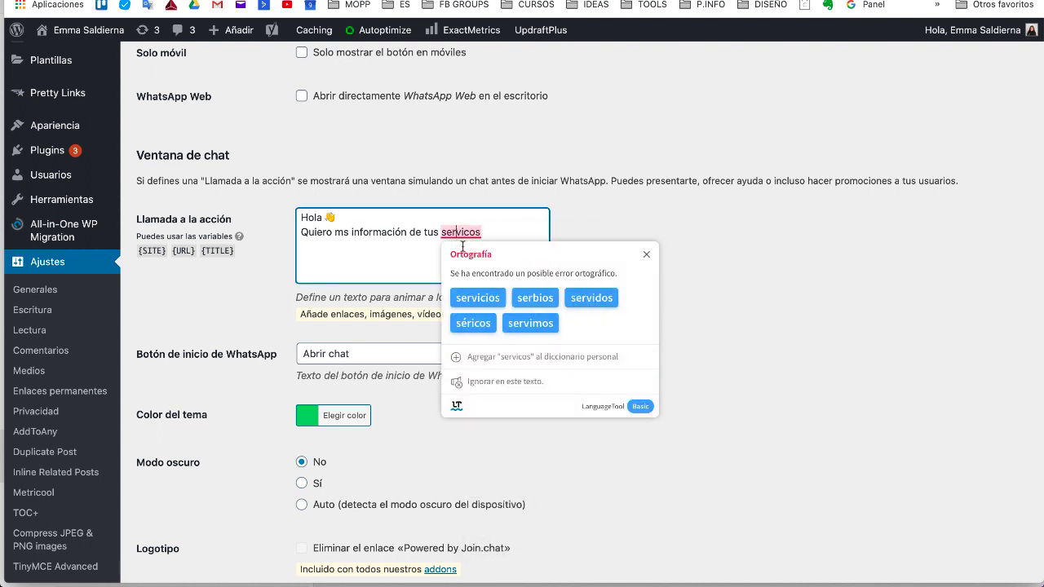
pyautogui.click(477, 298)
pyautogui.press('super+v')
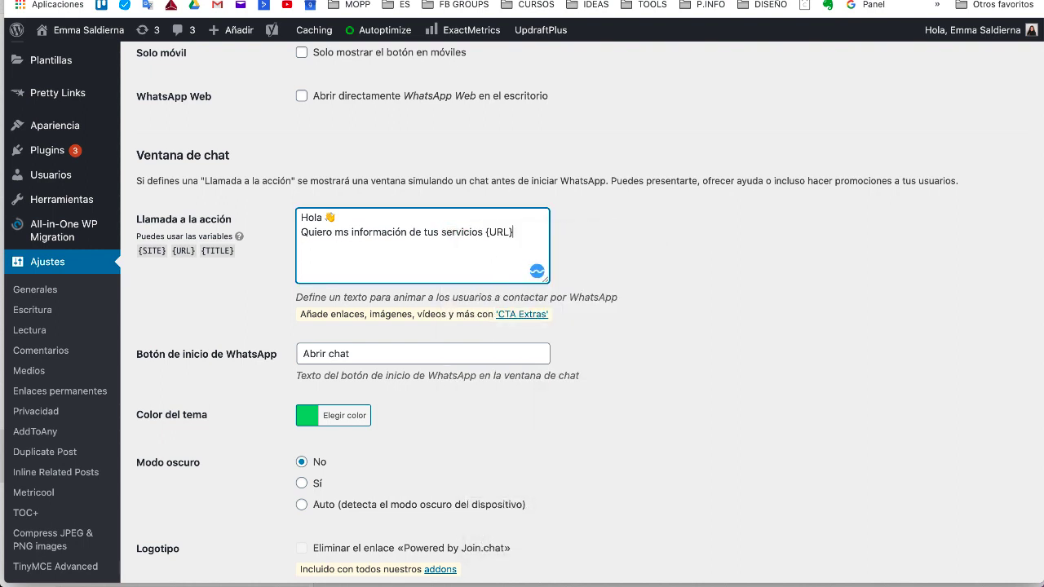
pyautogui.scroll(-3, 436, 356)
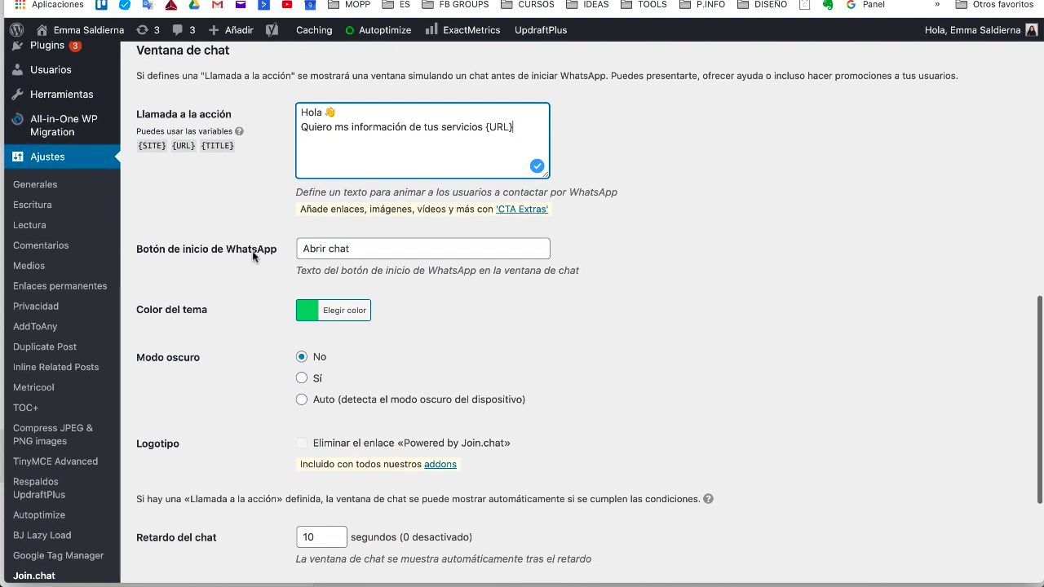
# Step: Keep the button text 'Abrir chat' and set the theme colour to blue #1e73be
pyautogui.moveTo(352, 250); pyautogui.dragTo(303, 247)
pyautogui.click(362, 248)
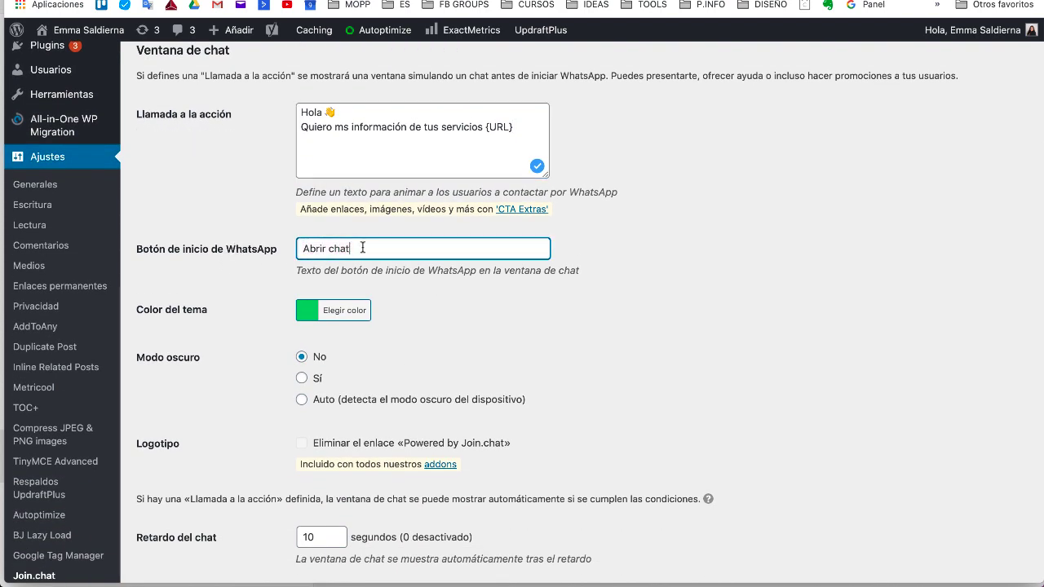
pyautogui.click(310, 311)
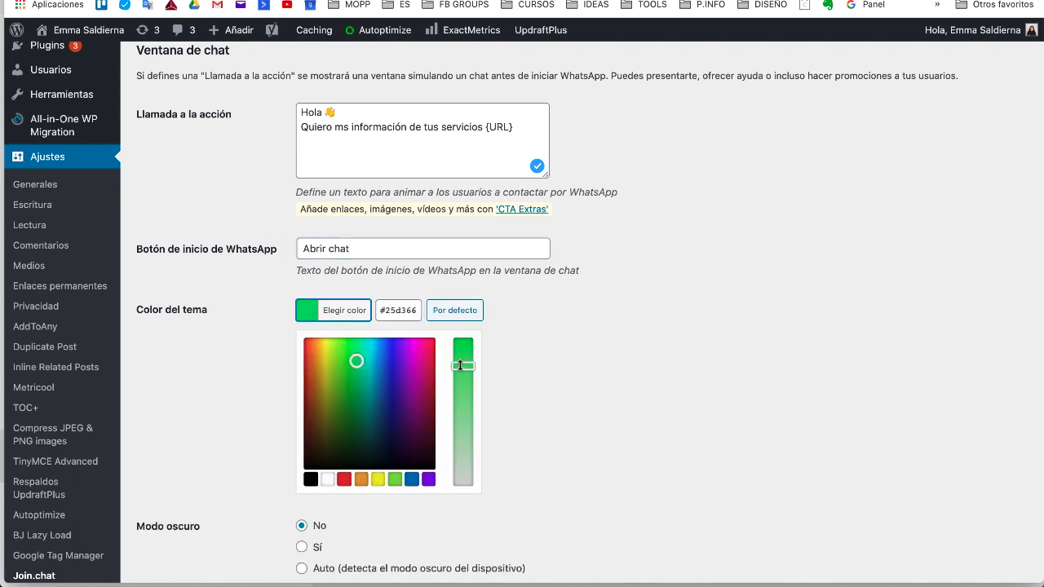
pyautogui.click(414, 481)
pyautogui.click(540, 371)
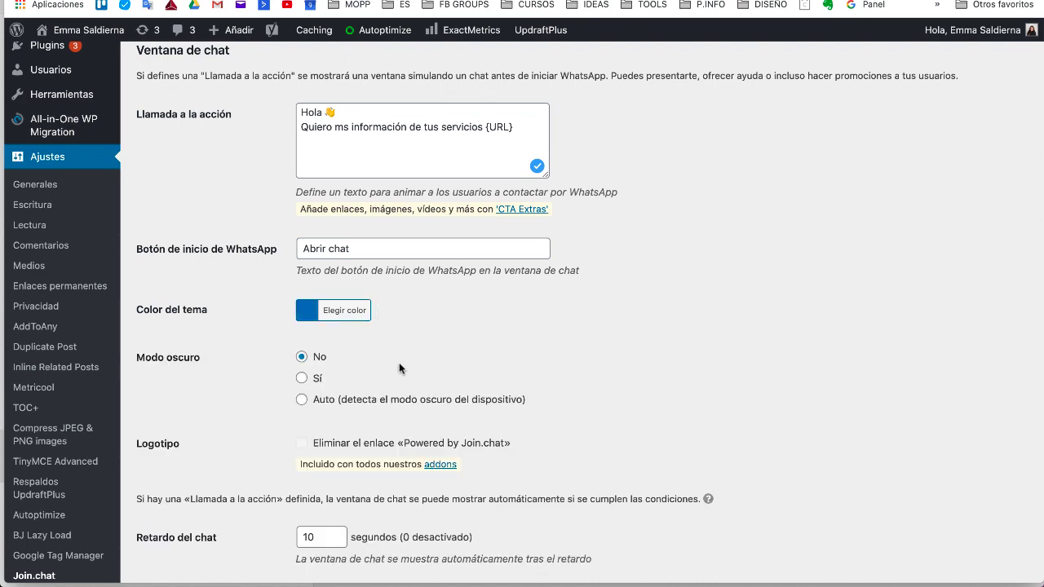
# Step: Save the updated Join.chat settings with Guardar cambios
pyautogui.scroll(-2, 398, 367)
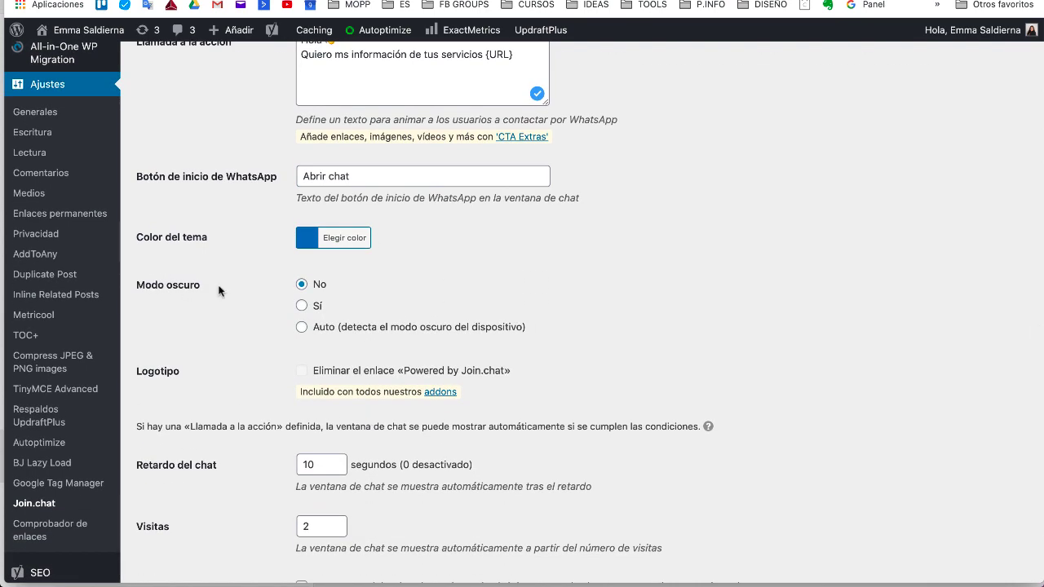
pyautogui.scroll(-1, 293, 371)
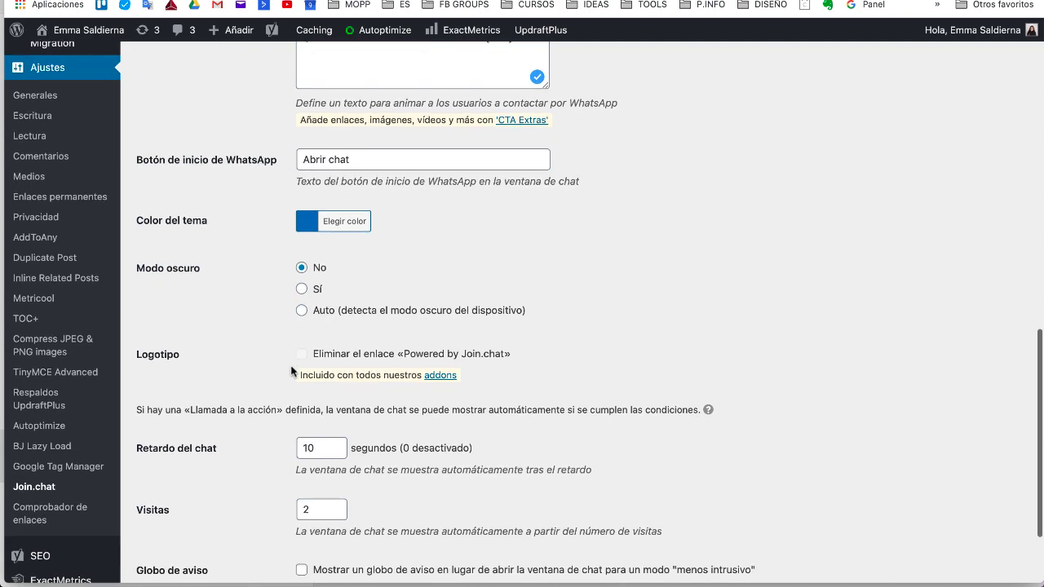
pyautogui.scroll(-3, 242, 424)
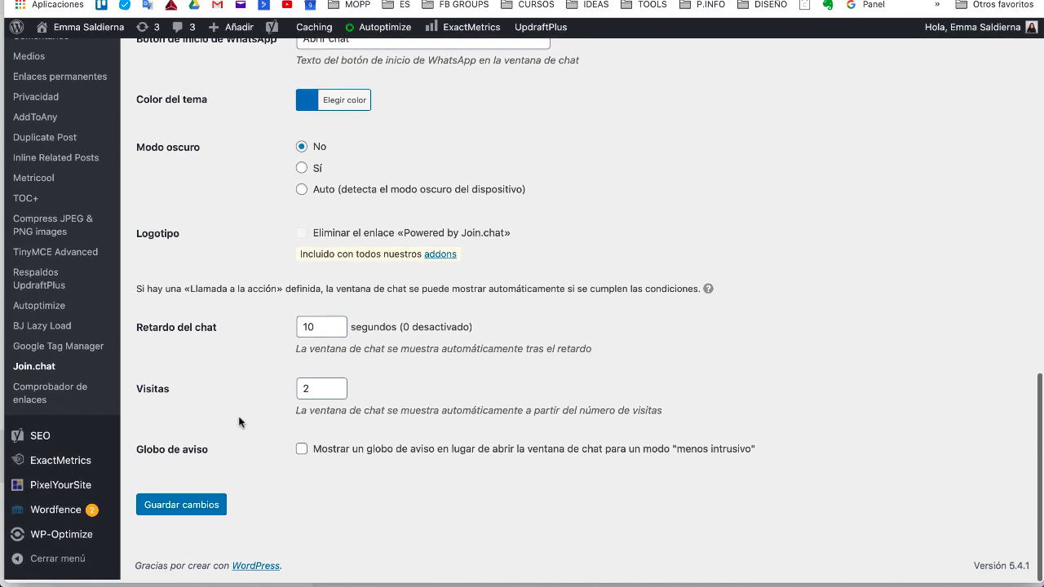
pyautogui.click(195, 513)
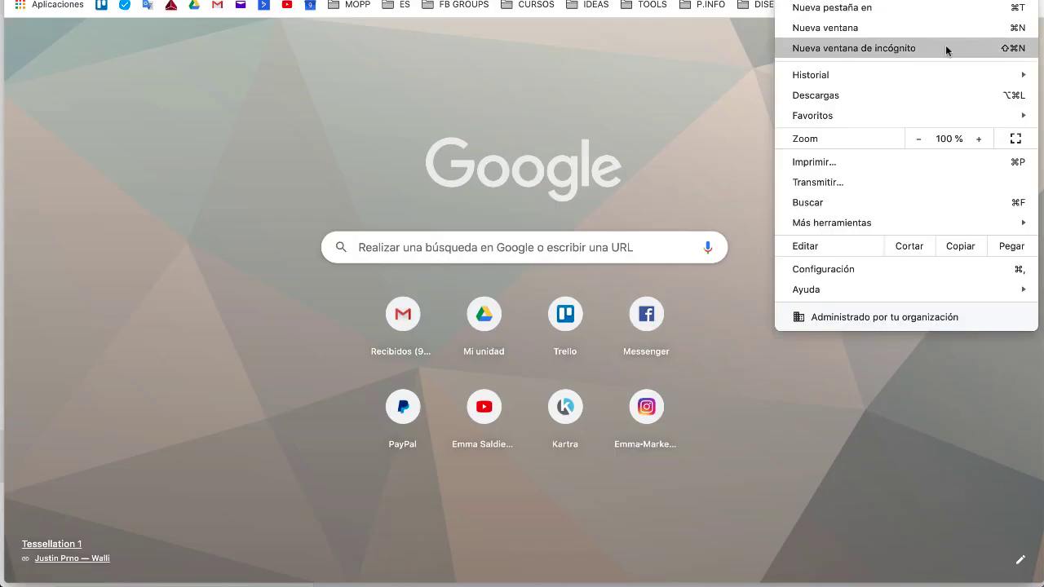
# Step: Open the live site in a private window and bring up its Join.chat window
pyautogui.click(946, 45)
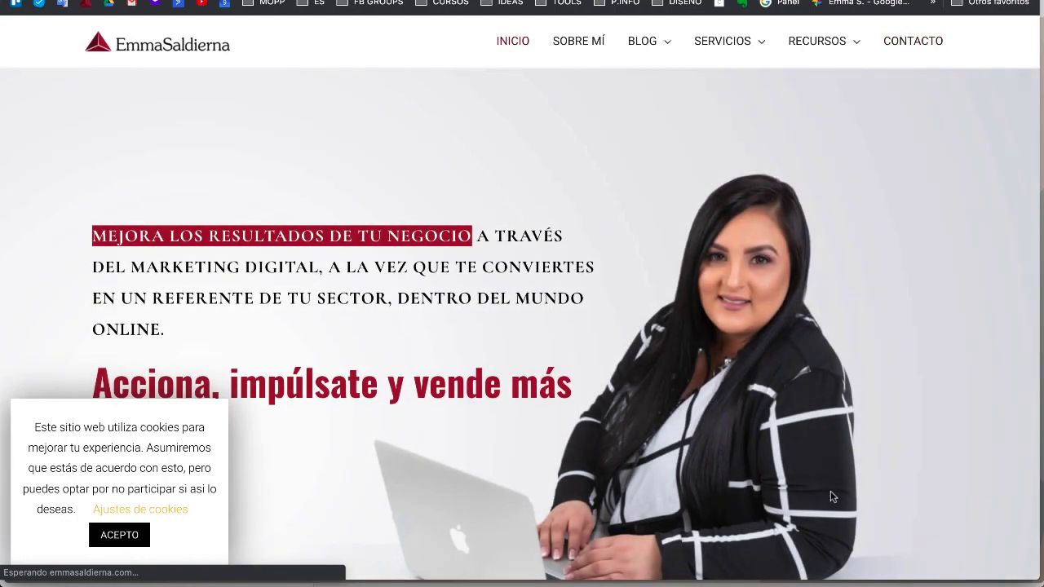
pyautogui.scroll(-1, 832, 496)
pyautogui.scroll(-10, 832, 496)
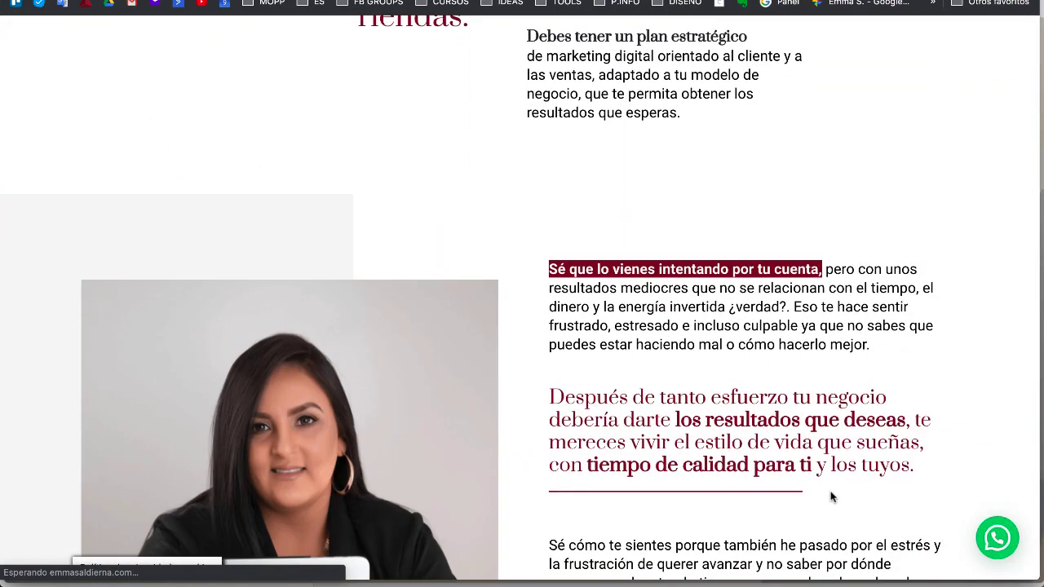
pyautogui.scroll(-3, 841, 492)
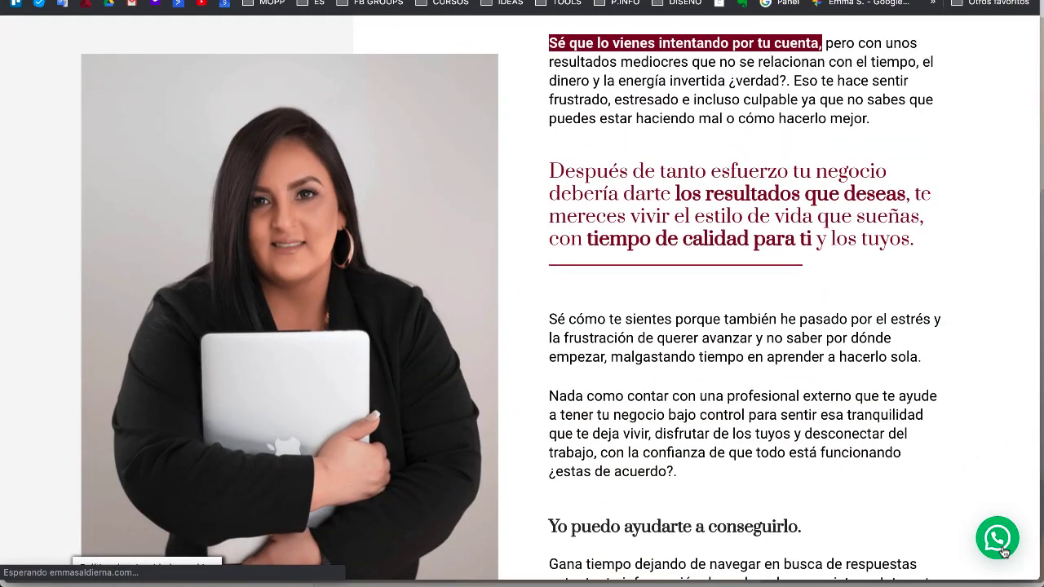
pyautogui.scroll(5, 1007, 545)
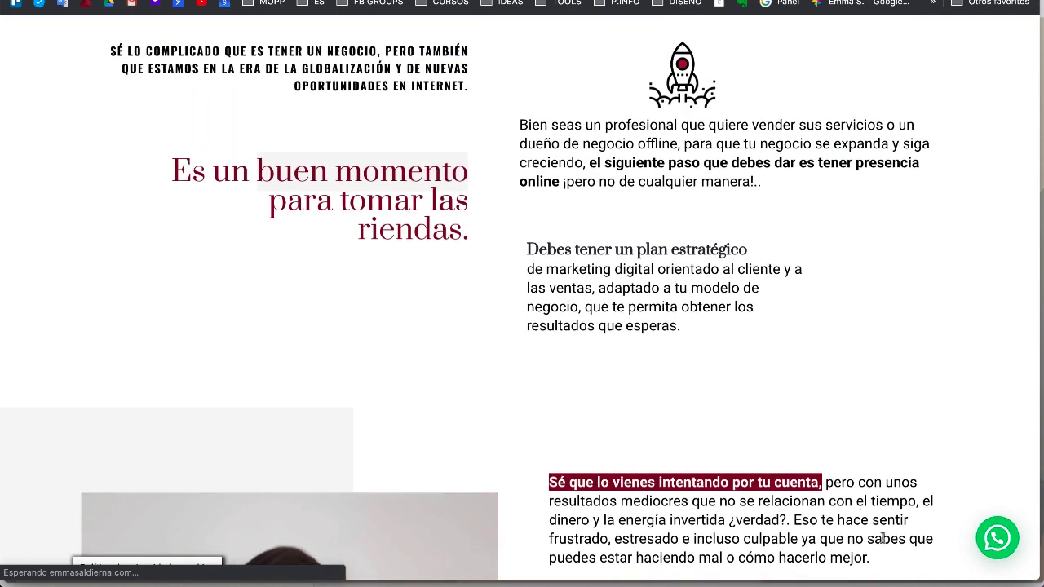
pyautogui.scroll(4, 1019, 522)
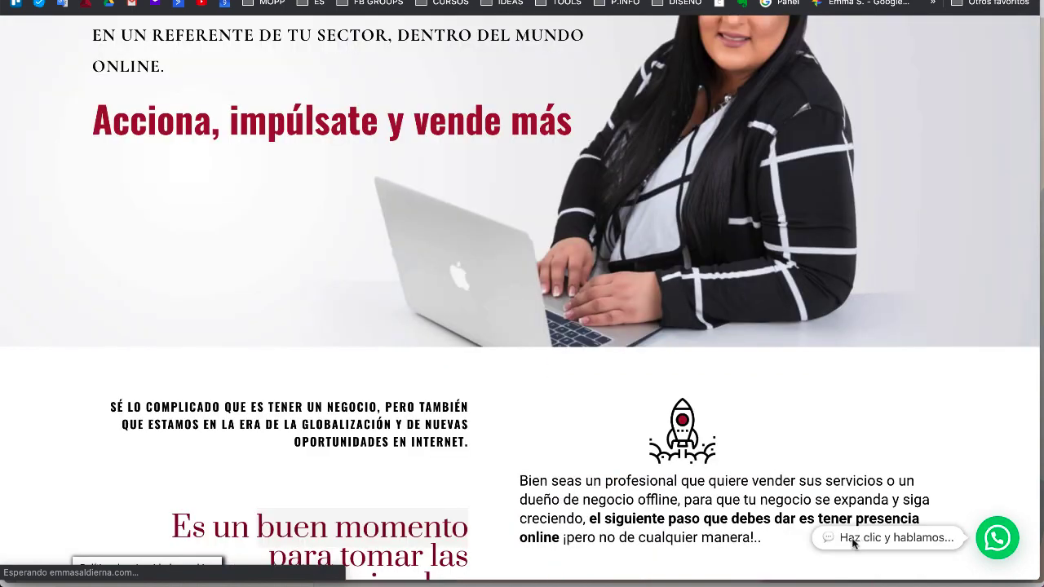
pyautogui.click(1000, 540)
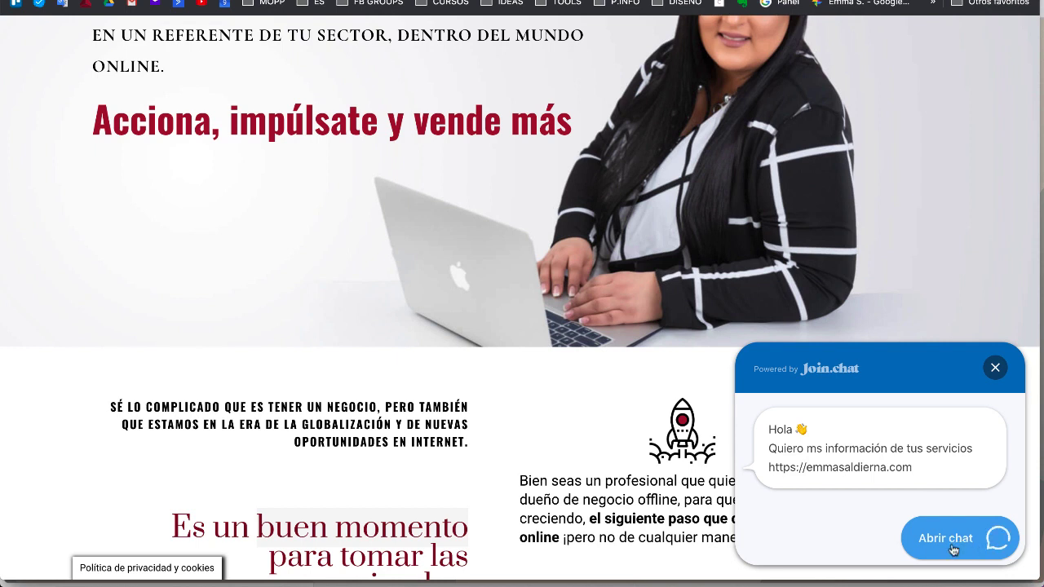
# Step: Start the chat via Abrir chat, cancel the WhatsApp app prompt, and close the WhatsApp tab
pyautogui.click(951, 543)
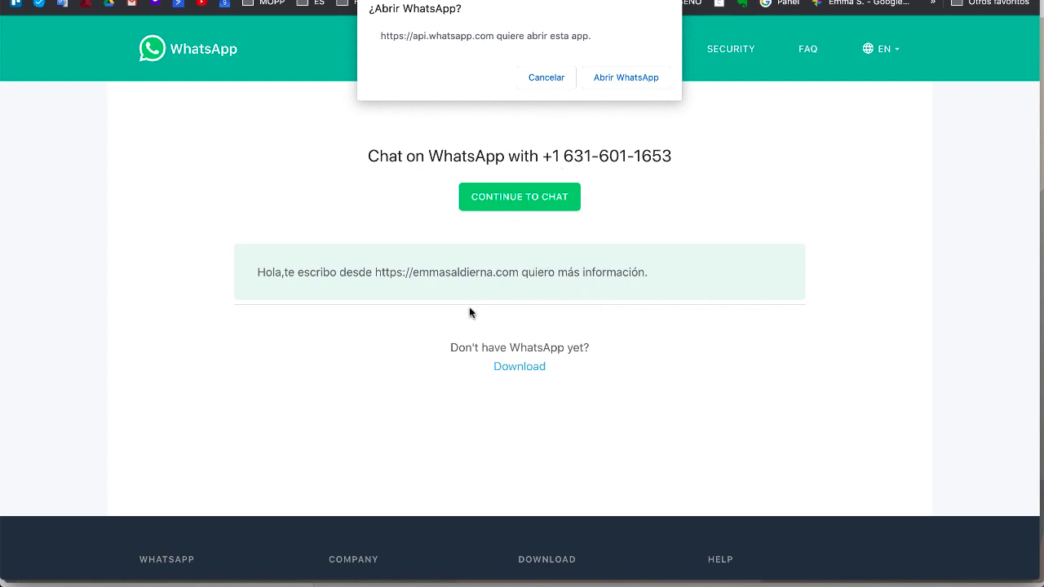
pyautogui.click(551, 79)
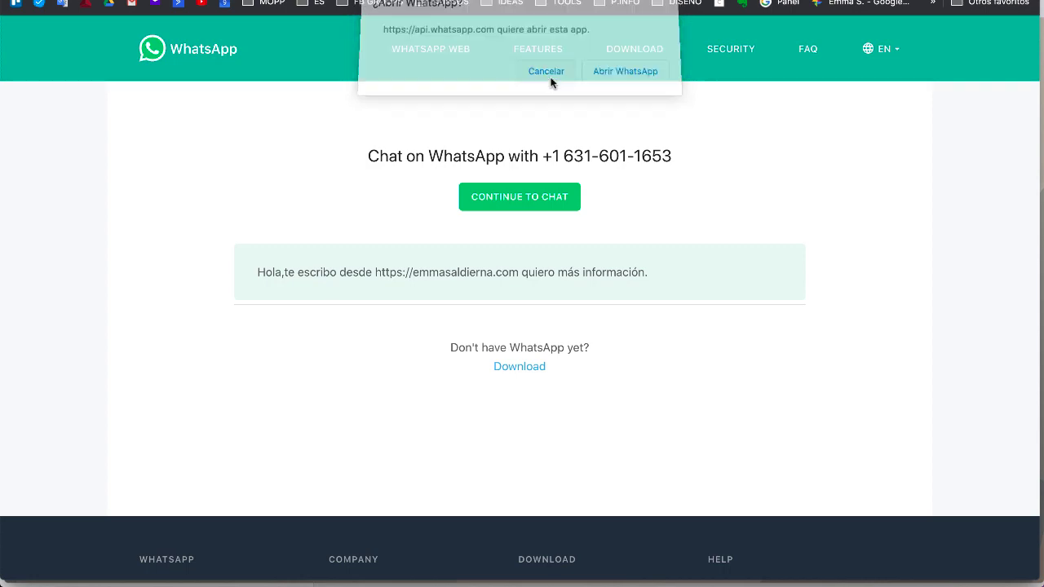
pyautogui.press('super+w')
pyautogui.scroll(5, 729, 115)
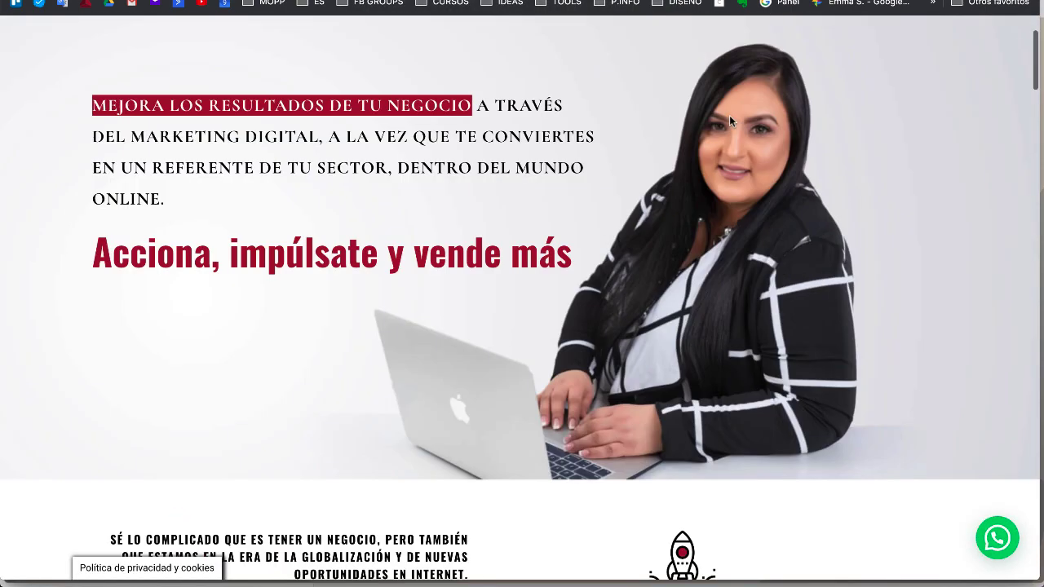
# Step: Go to SERVICIOS > Para profesionales and open the chat window on that page
pyautogui.moveTo(752, 50)
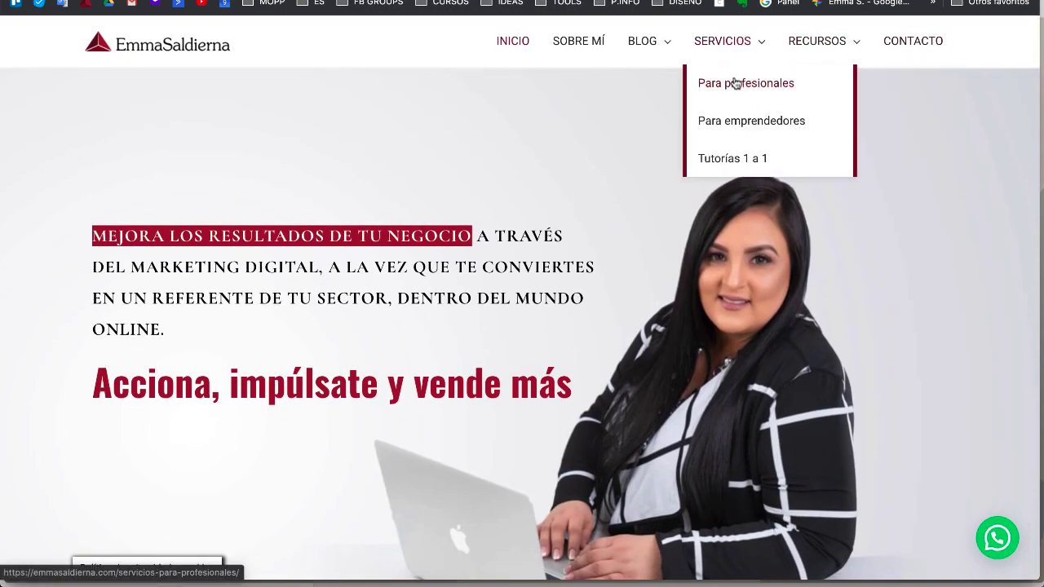
pyautogui.click(735, 90)
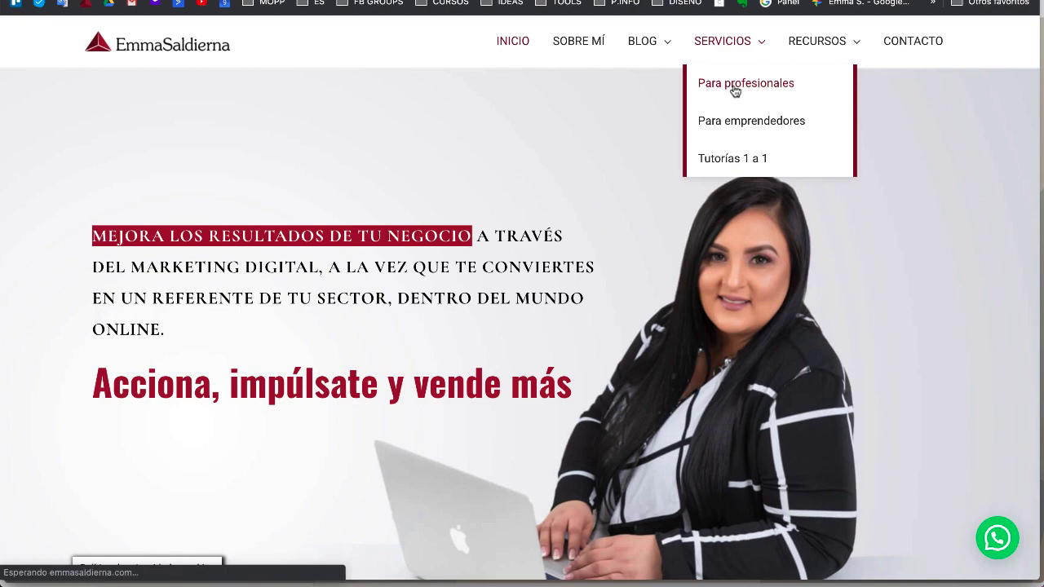
pyautogui.scroll(-10, 657, 466)
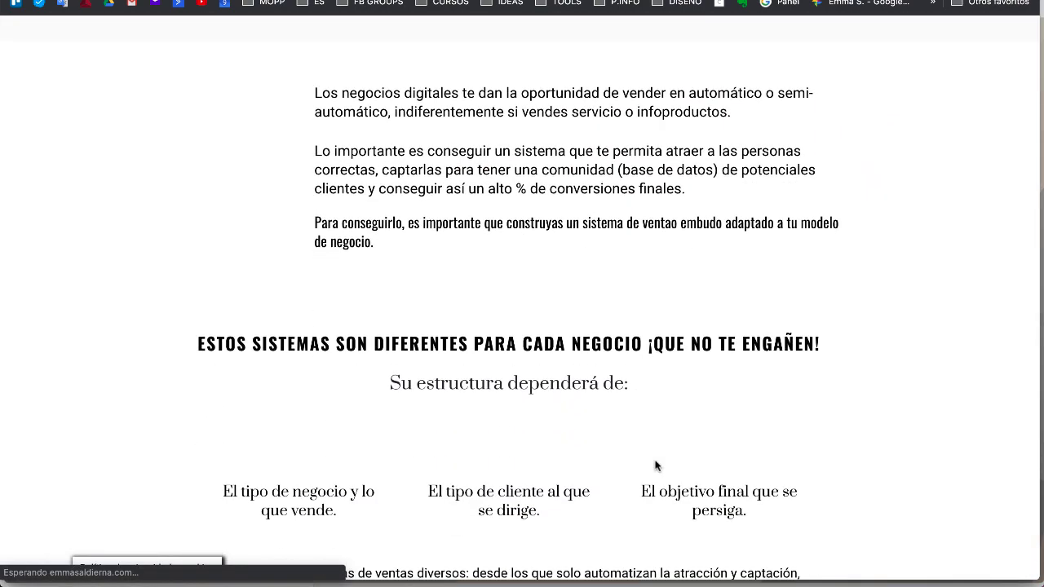
pyautogui.scroll(10, 657, 465)
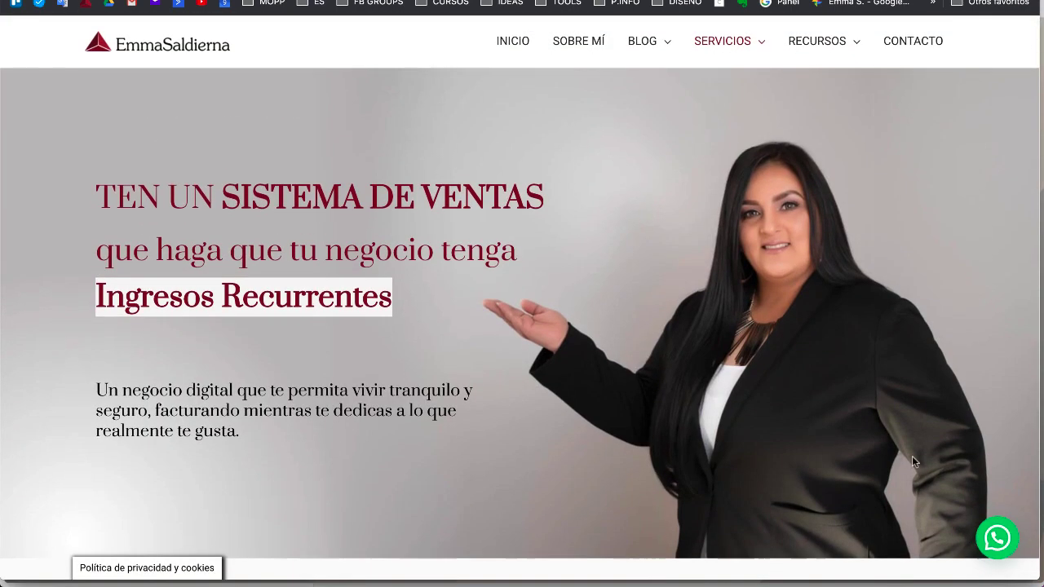
pyautogui.click(991, 543)
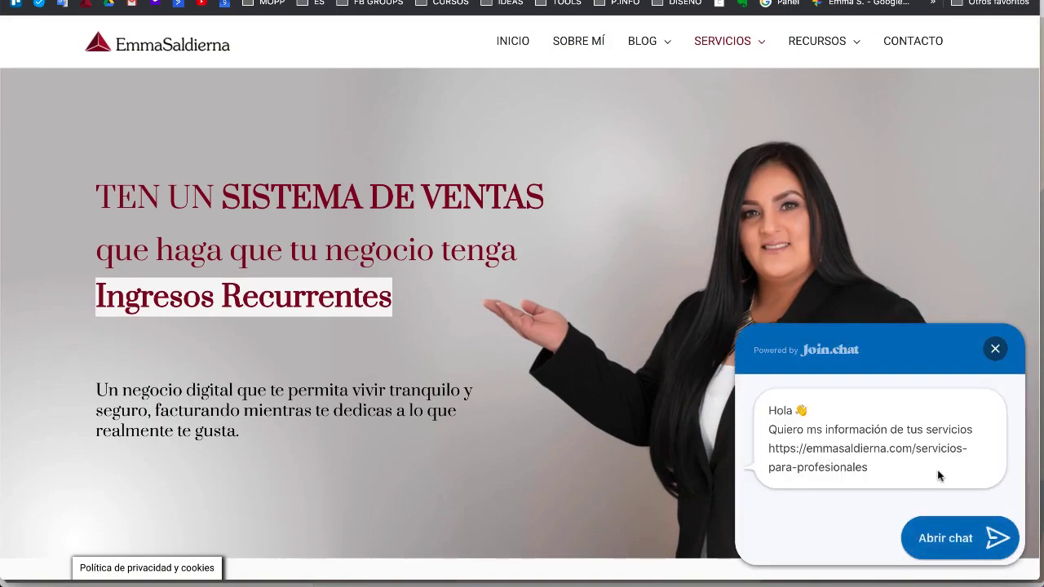